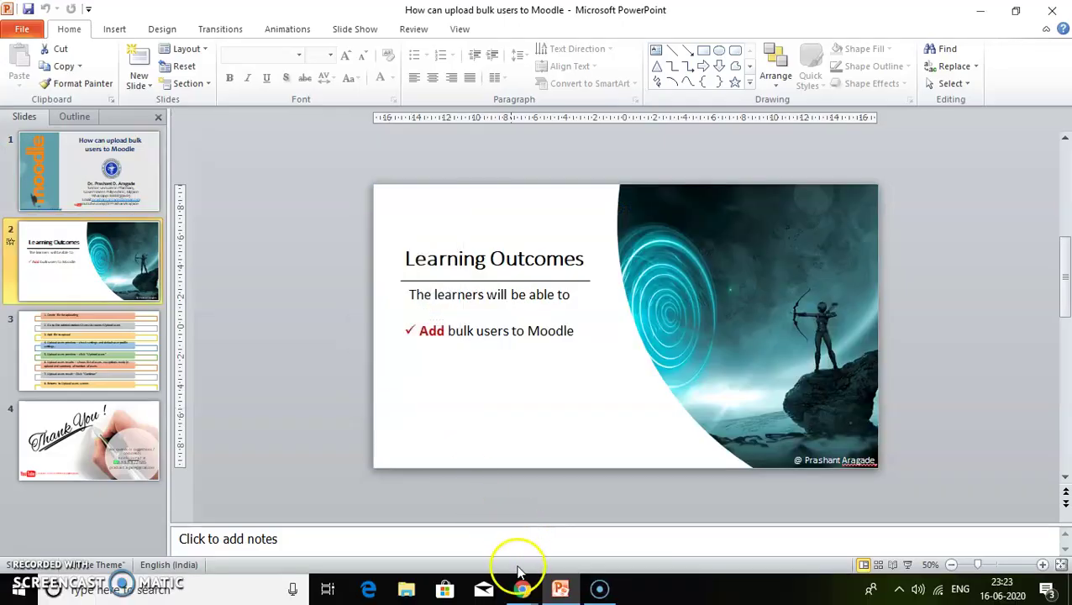
Switch to the Moodle site and open the Biochemistry & Clinical Pathology course
click(521, 587)
click(564, 526)
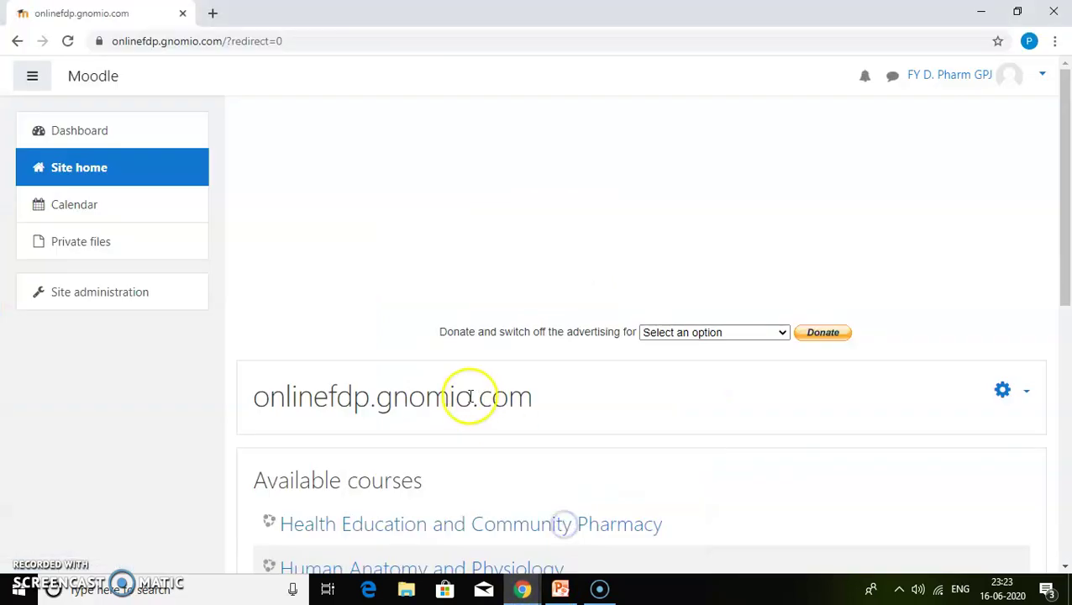
scroll(469, 399, down, 4)
scroll(471, 404, down, 1)
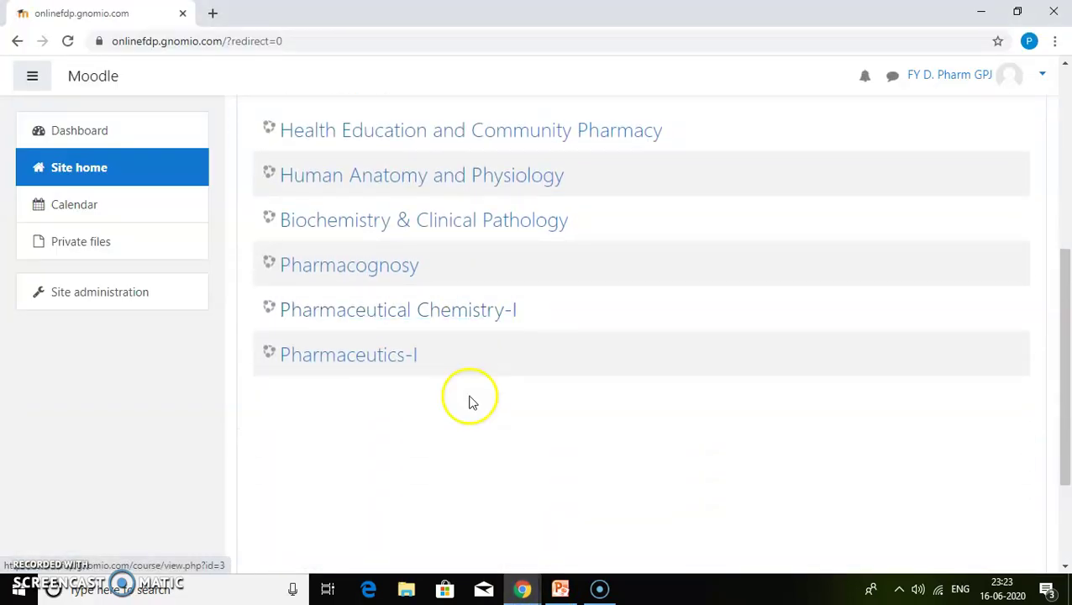
scroll(469, 401, up, 1)
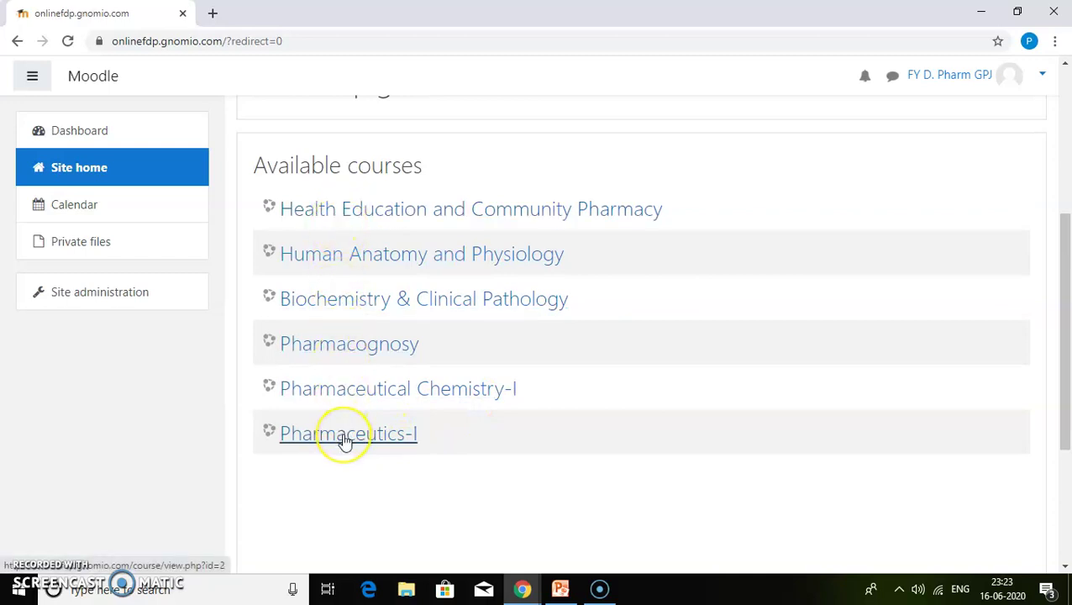
click(348, 309)
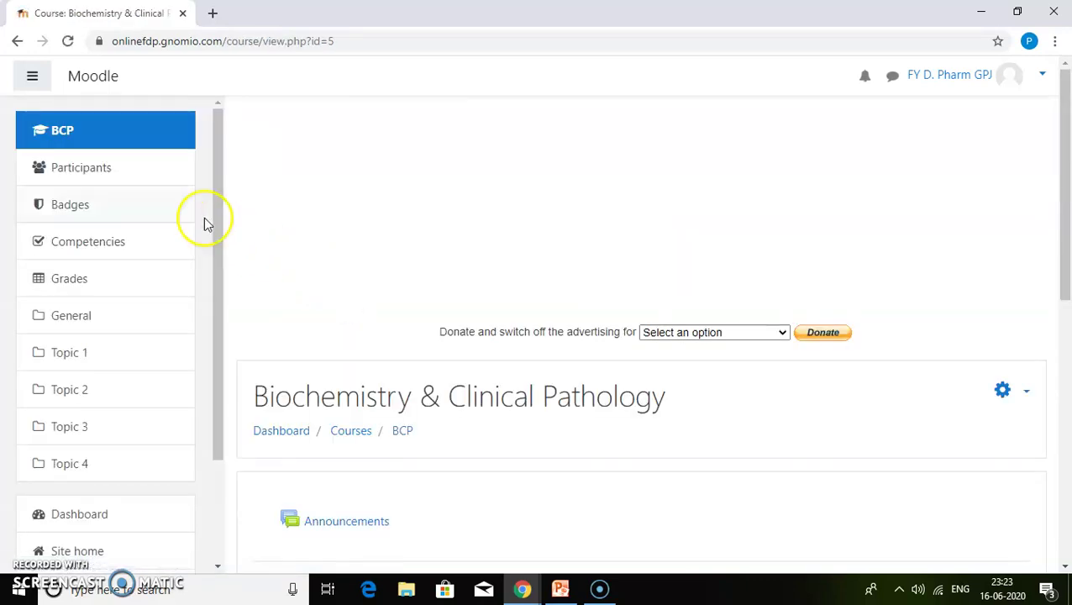
Confirm the course's Participants page shows 0 participants, then return to Site home
click(102, 176)
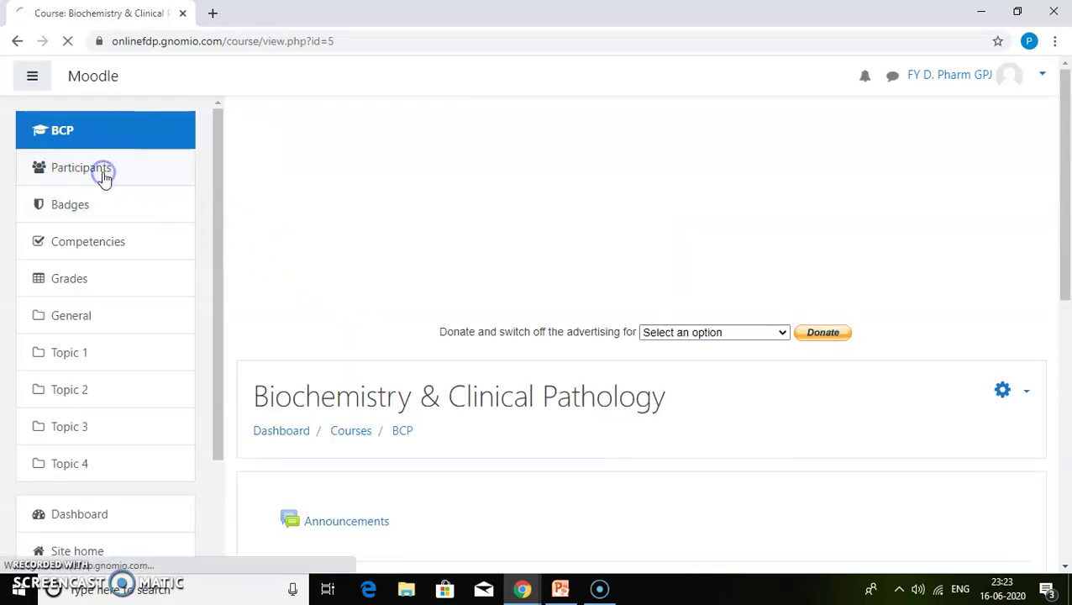
scroll(282, 286, down, 4)
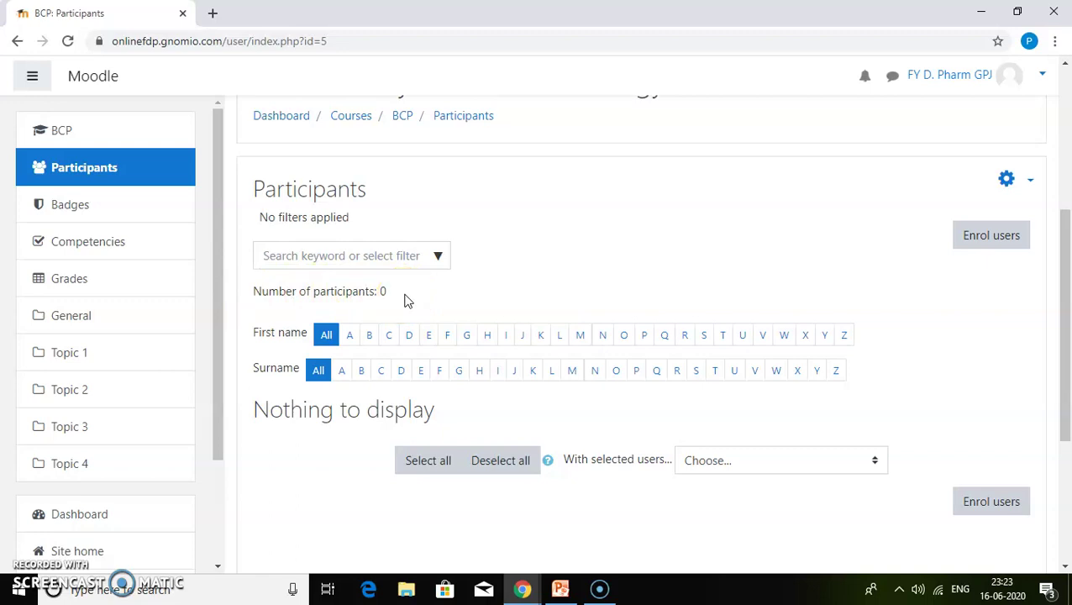
scroll(146, 301, down, 2)
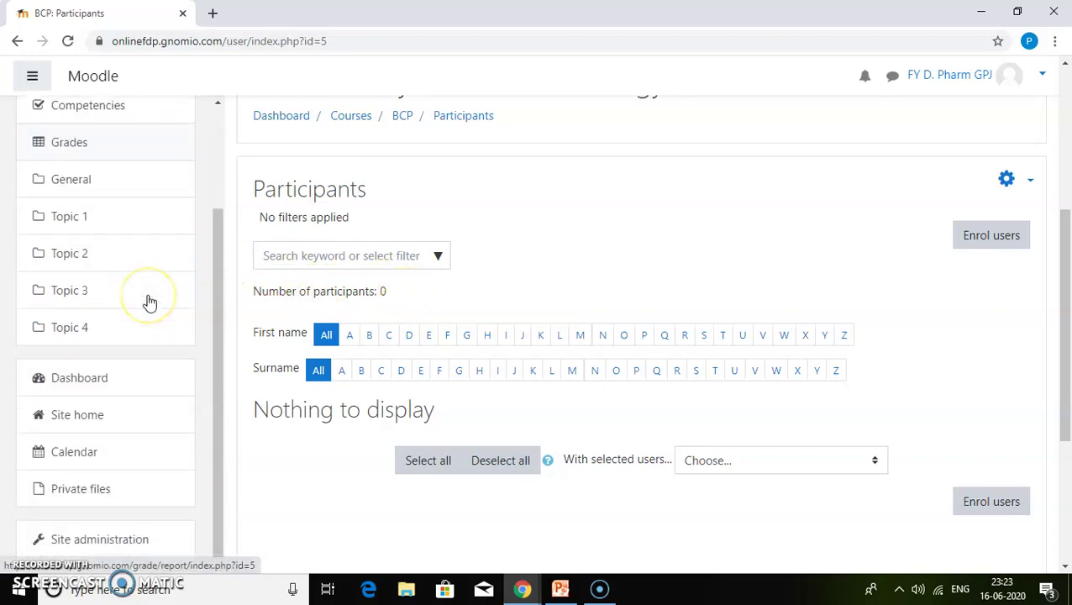
click(97, 418)
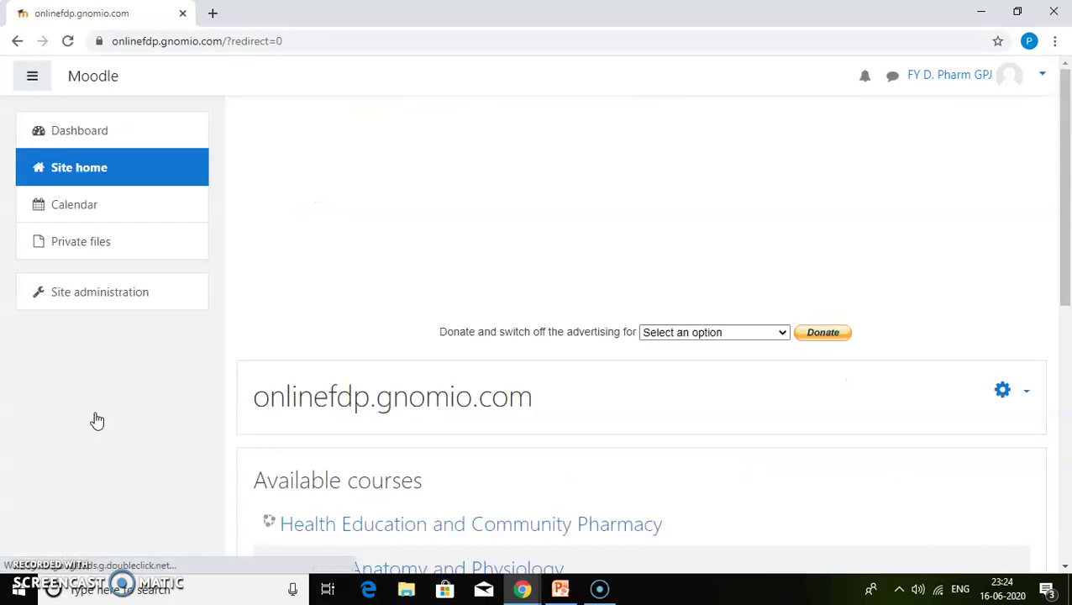
Go to Site administration > Users and open Upload users under Accounts
scroll(354, 375, down, 2)
scroll(354, 386, down, 1)
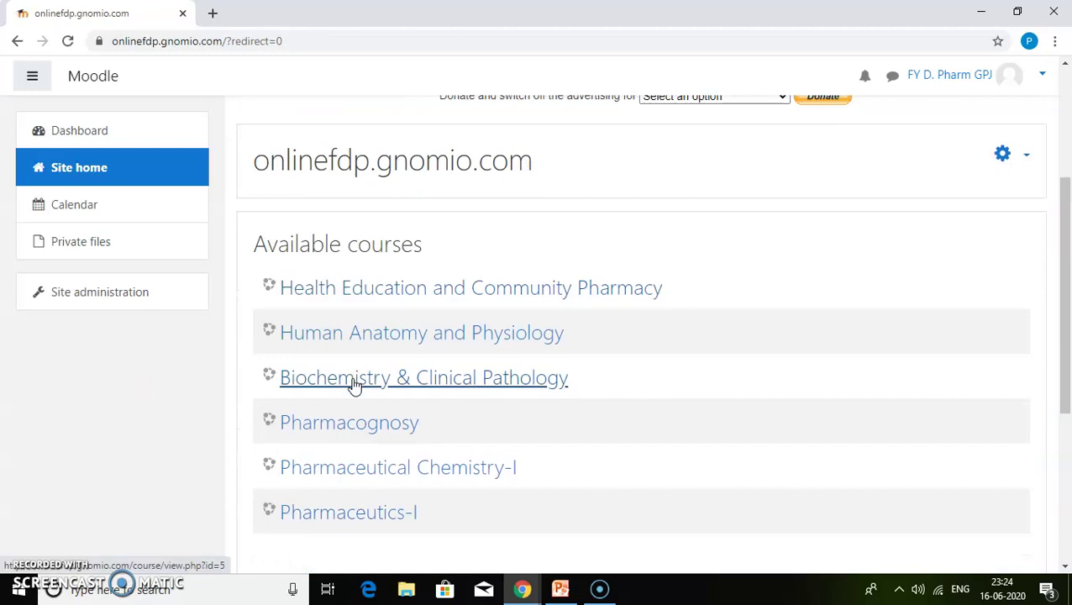
click(112, 301)
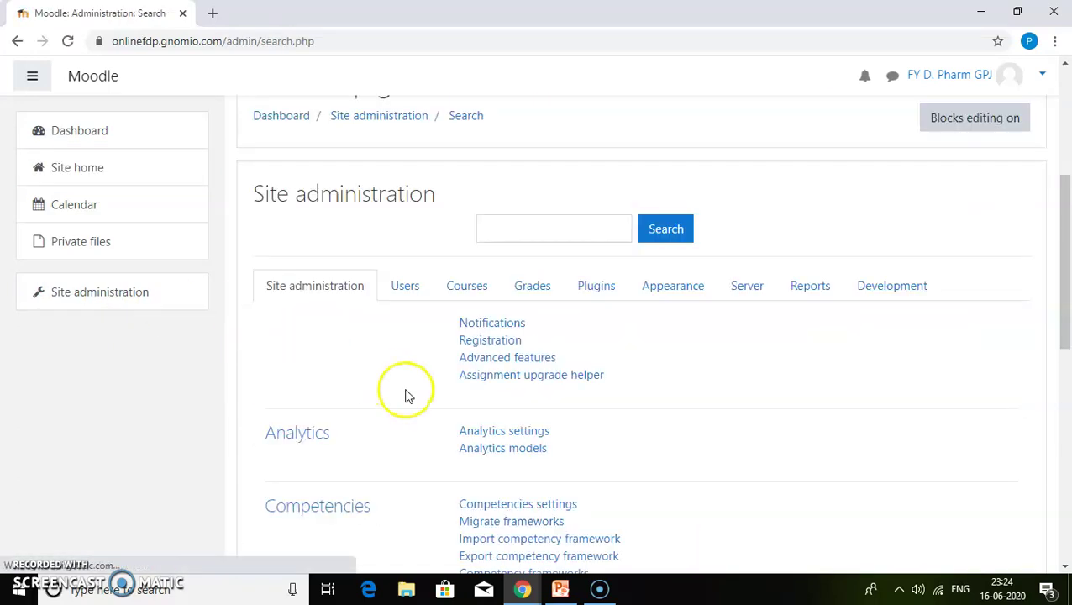
scroll(407, 395, up, 1)
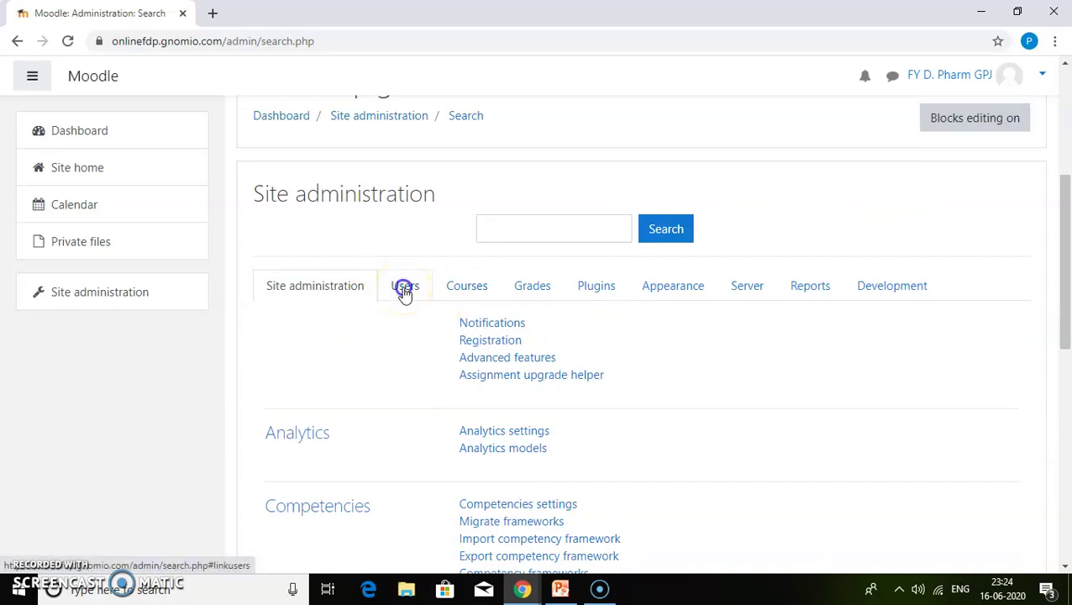
click(405, 288)
scroll(404, 293, down, 1)
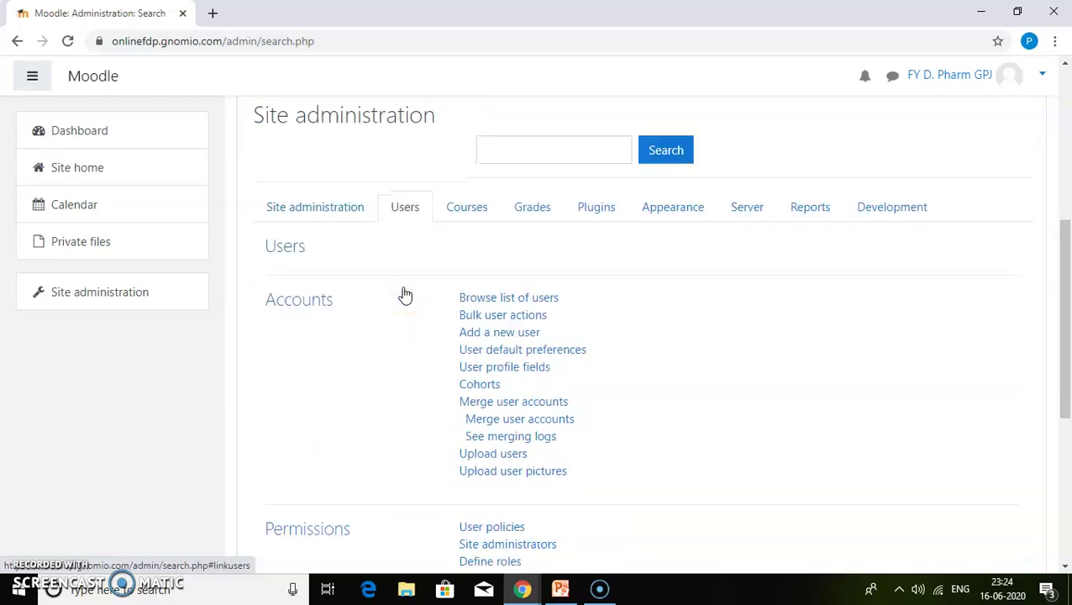
click(490, 458)
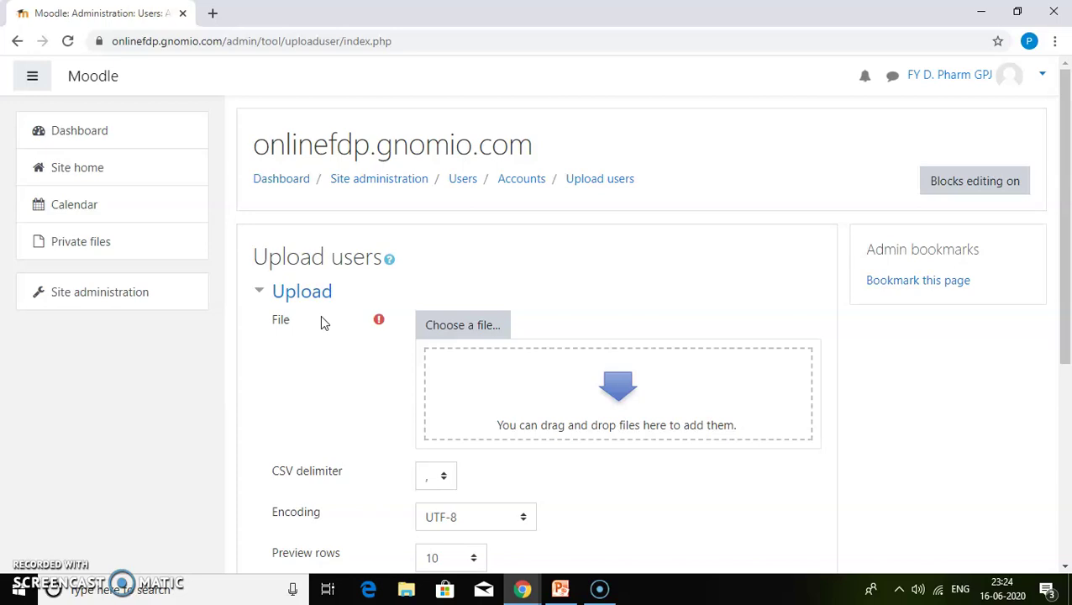
Open the Book1 spreadsheet from the desktop in a maximized Excel window
click(983, 17)
click(983, 17)
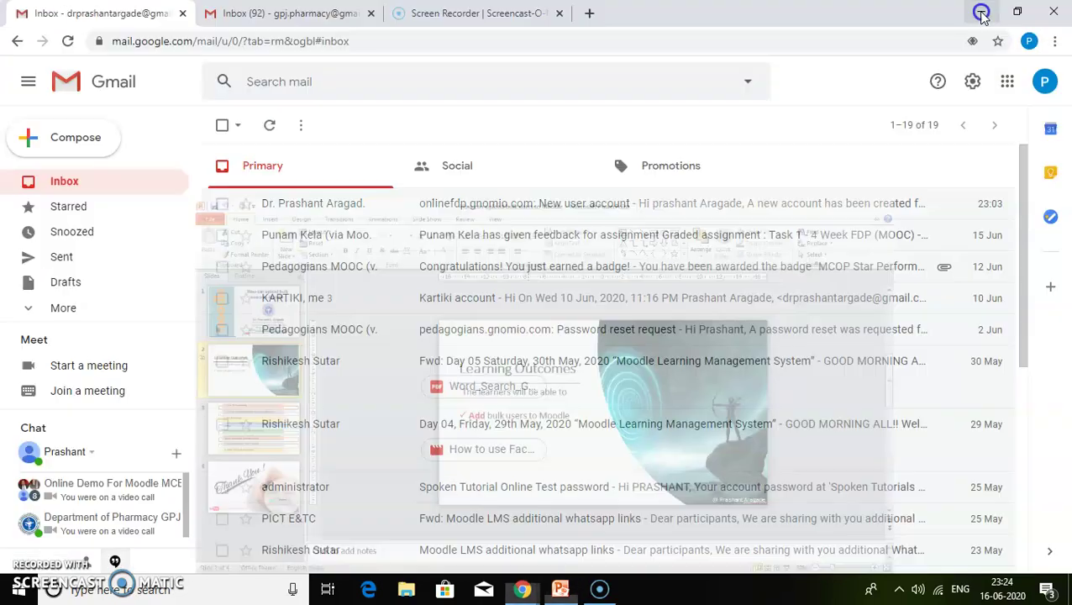
click(983, 17)
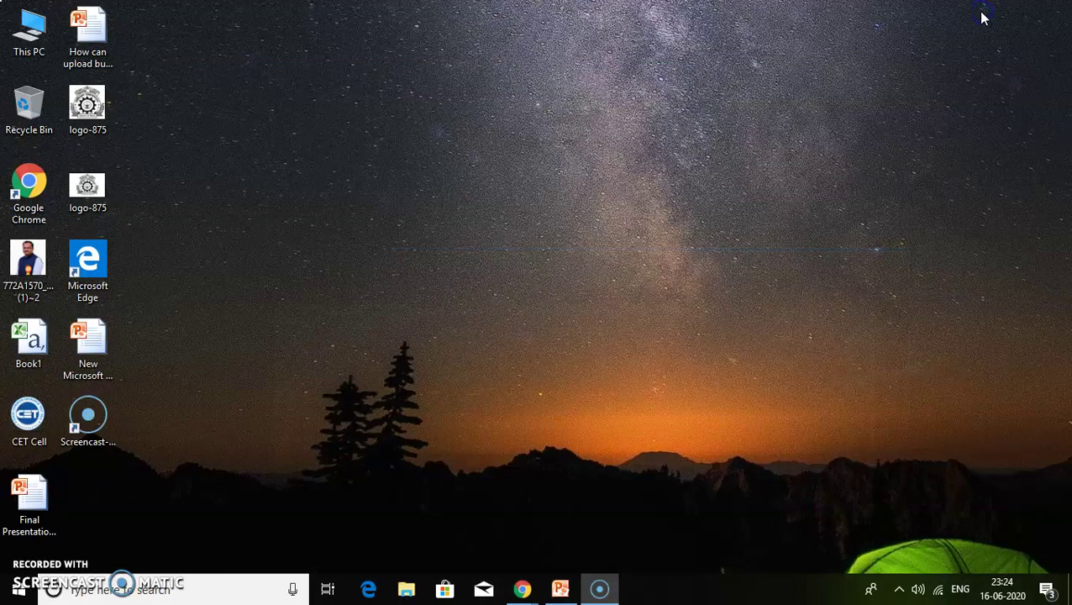
double_click(34, 340)
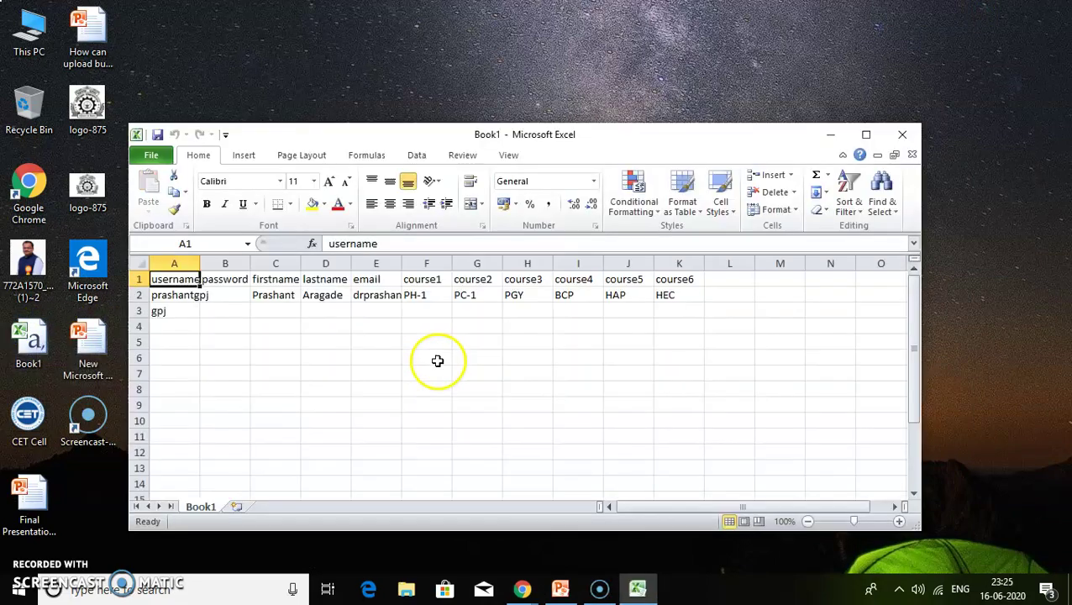
click(867, 135)
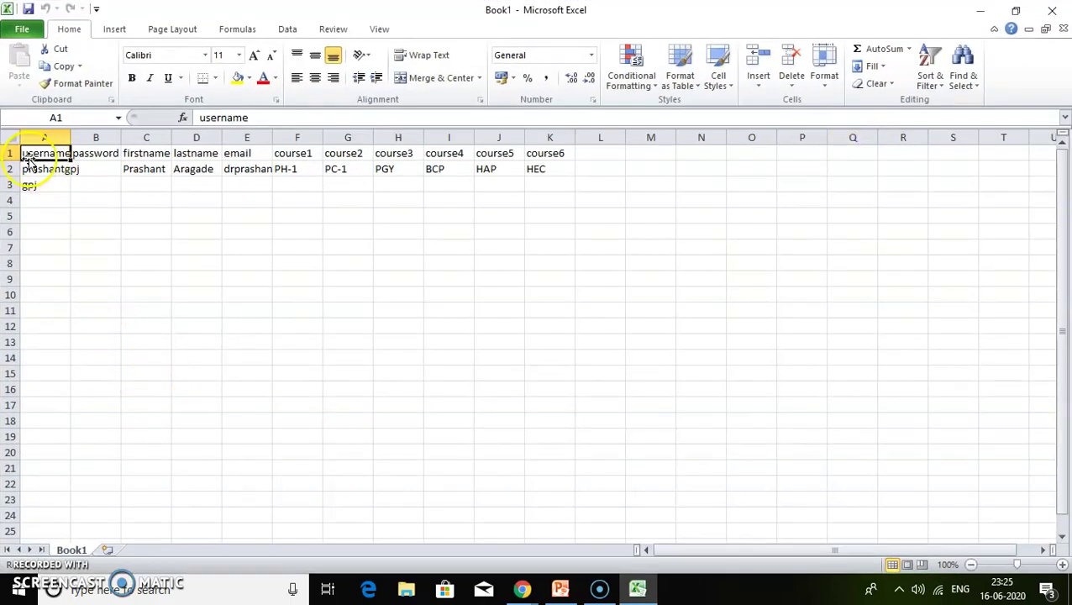
Review the row 1 headings: username, password, firstname, lastname, email and course columns
drag(25, 153, 546, 154)
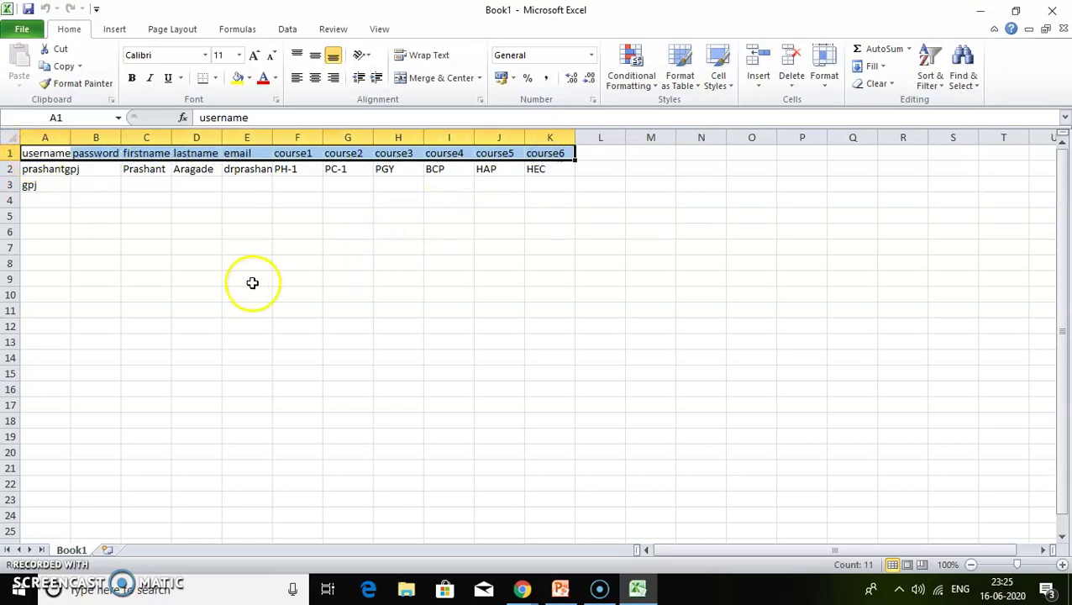
click(48, 154)
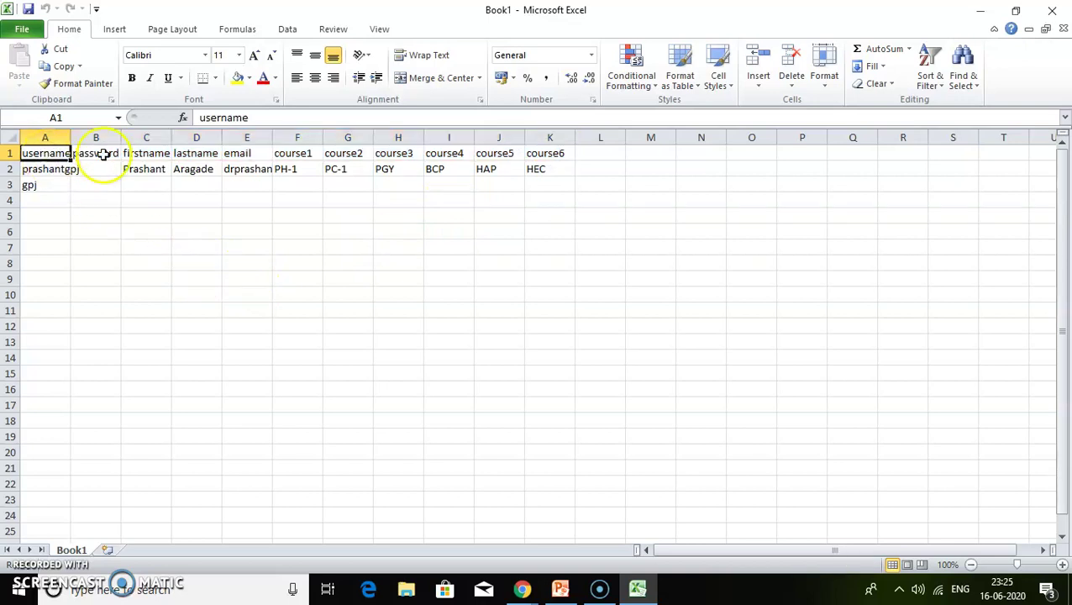
key(Right)
key(Right)
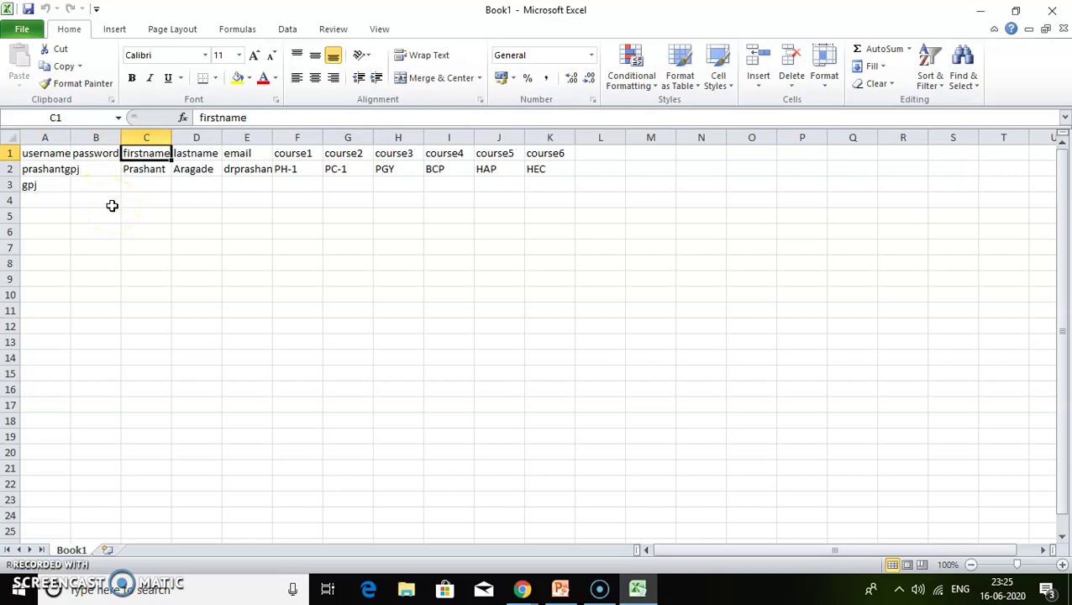
key(Right)
key(Right)
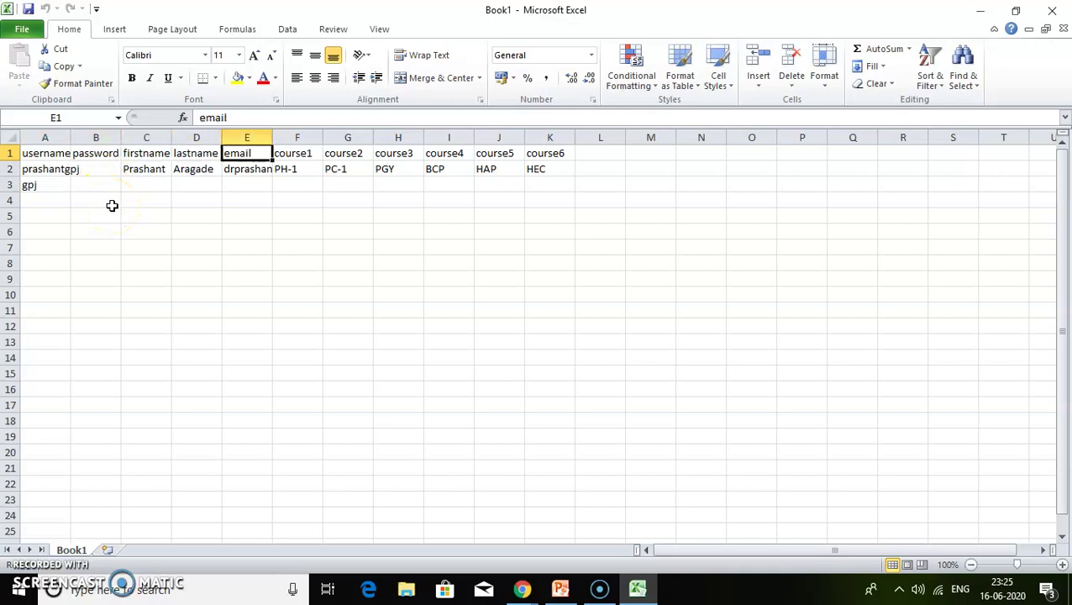
key(Right)
key(Right)
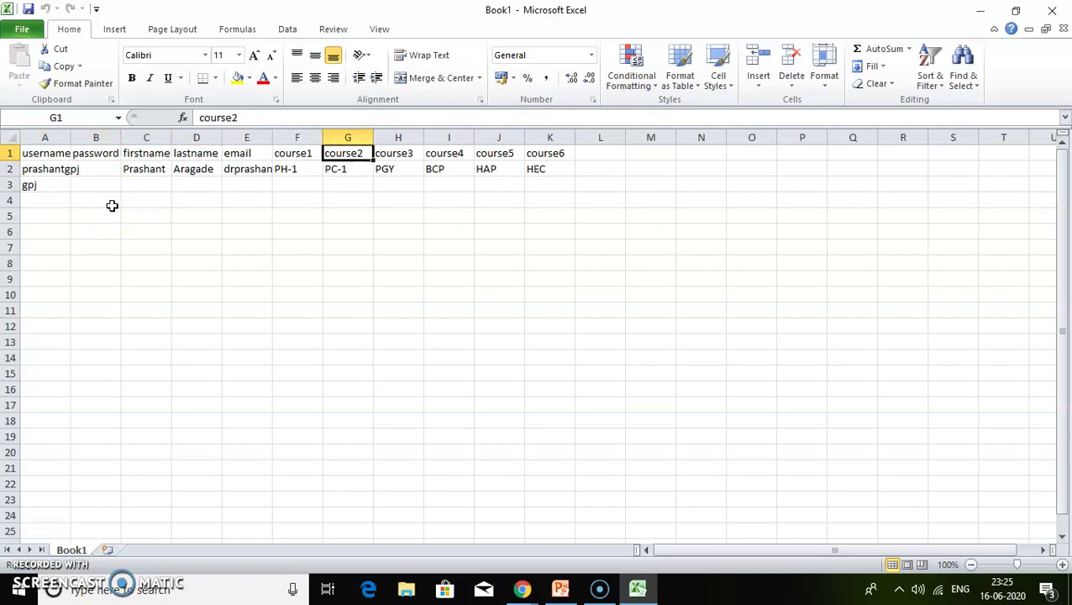
key(Right)
key(Right)
key(Right)
key(Right)
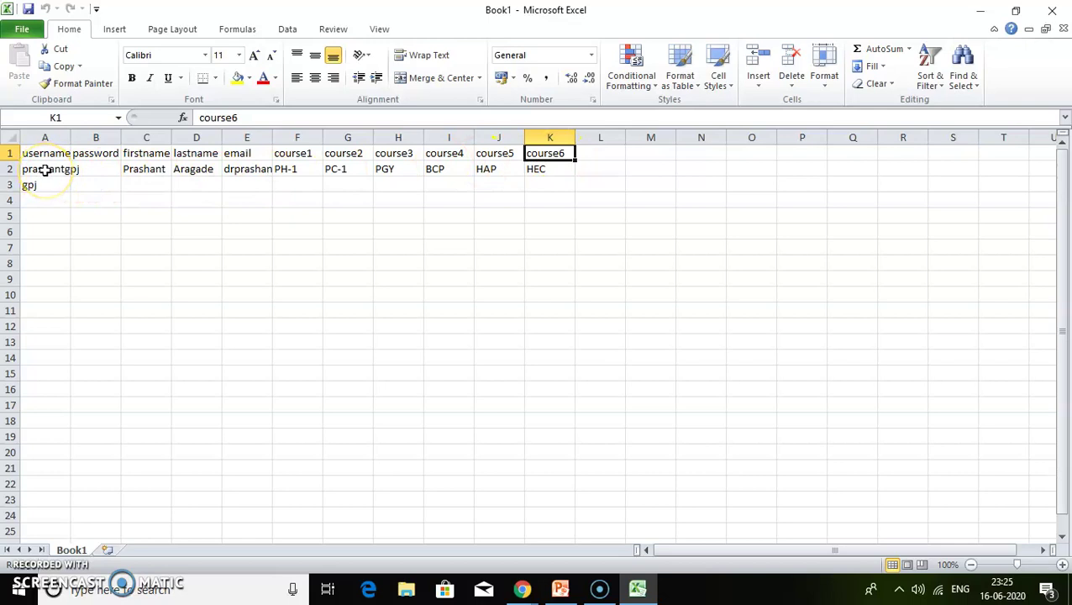
Check the first user's row 2 entries and widen column E to show the full e-mail
click(44, 170)
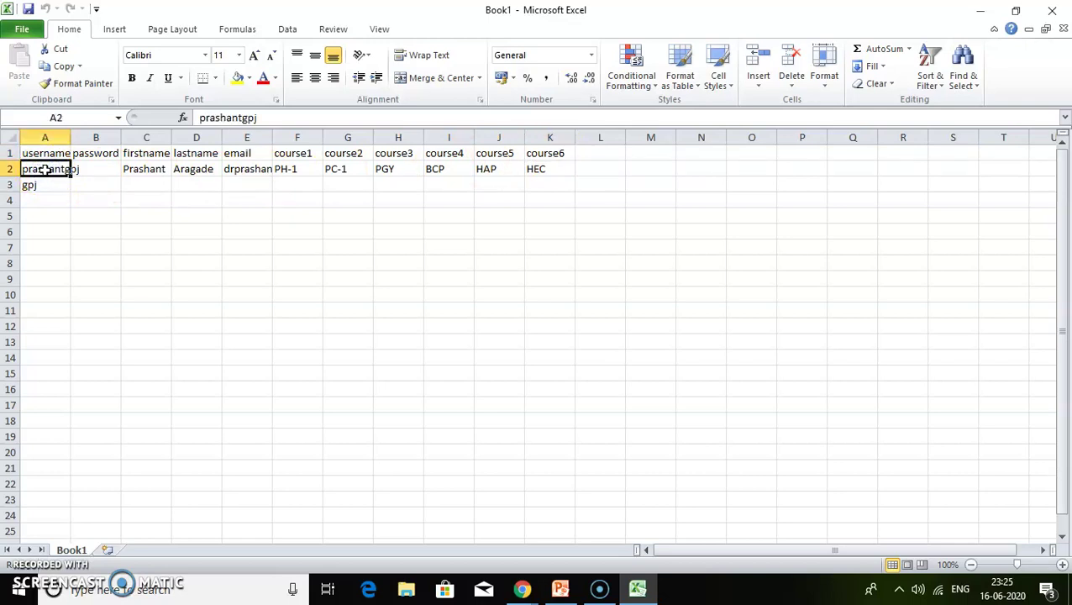
click(139, 170)
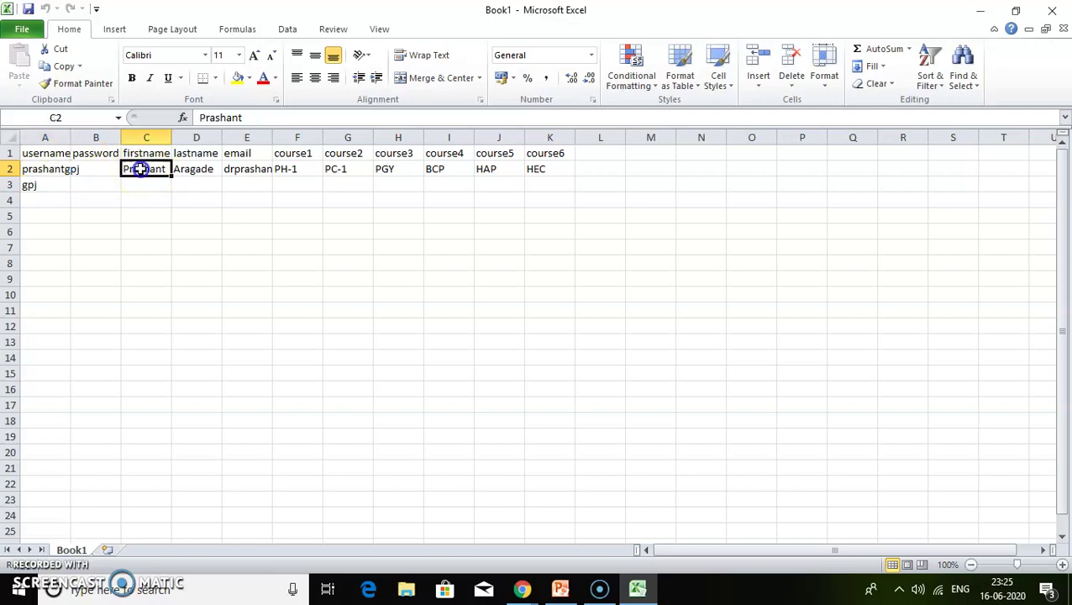
click(194, 169)
click(241, 169)
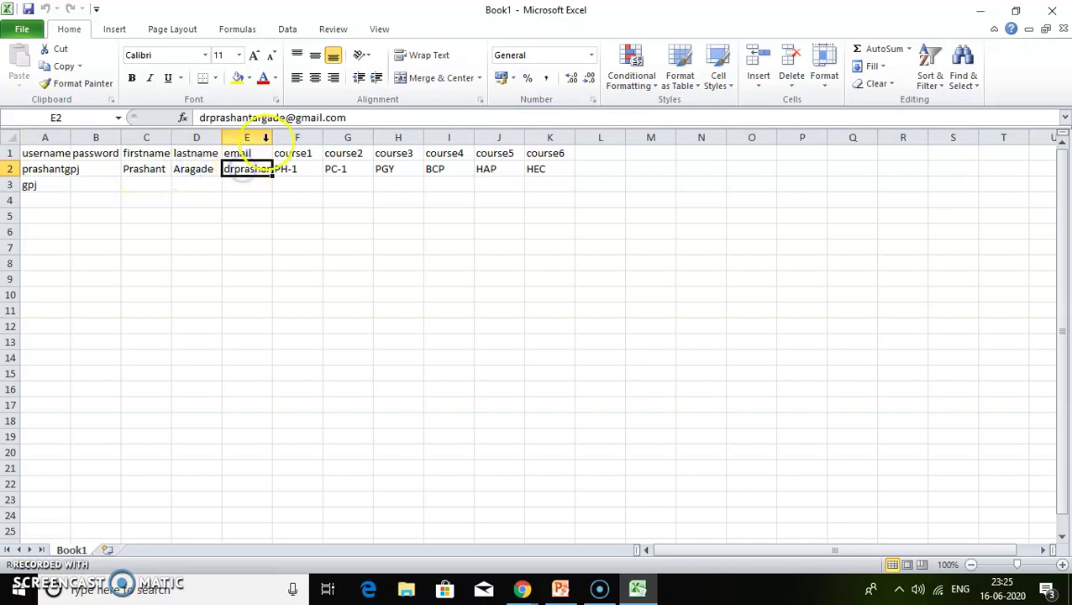
drag(272, 137, 395, 138)
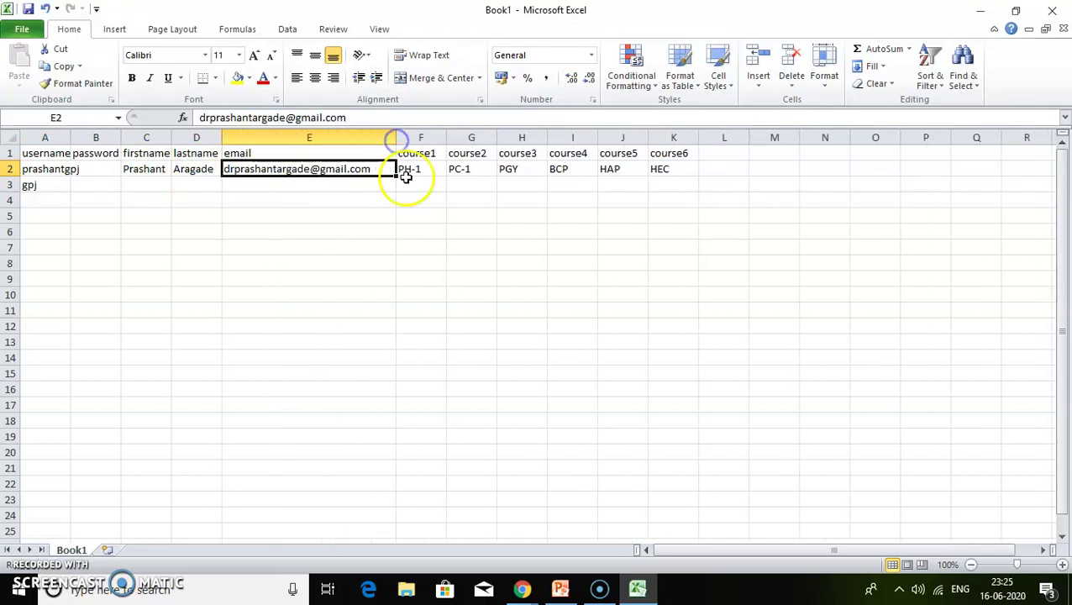
click(419, 172)
click(471, 169)
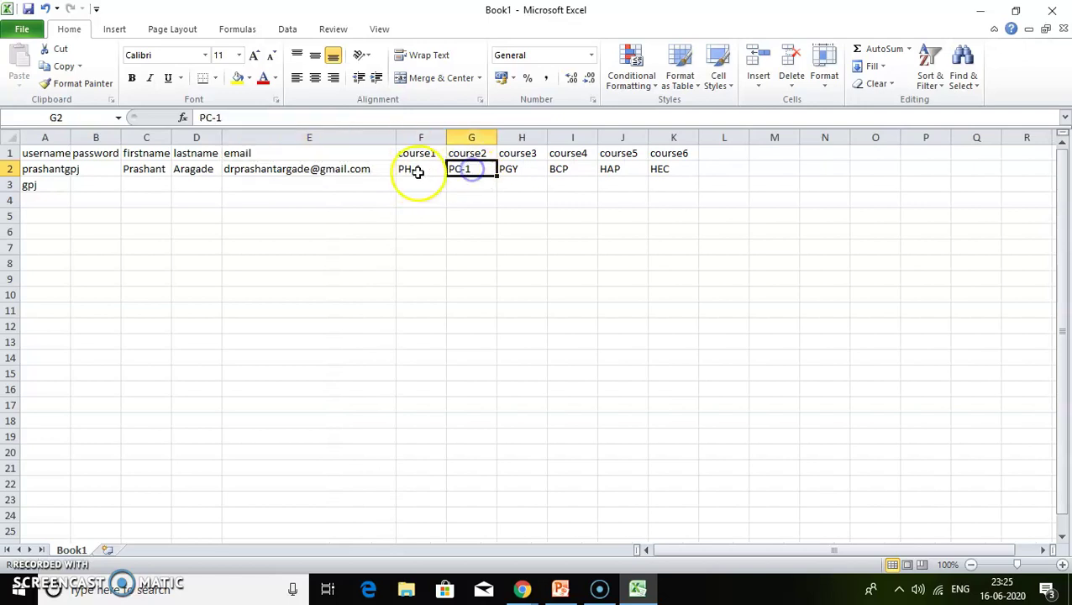
click(412, 172)
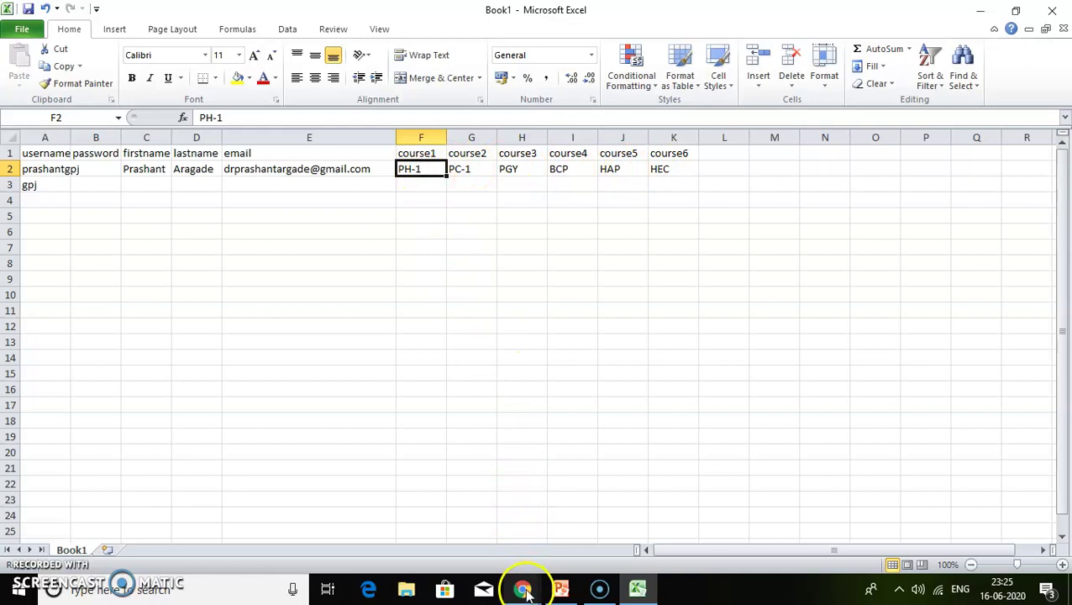
Look up short names HEC and HAP for the Health Education and Human Anatomy courses
mouse_move(521, 588)
click(558, 529)
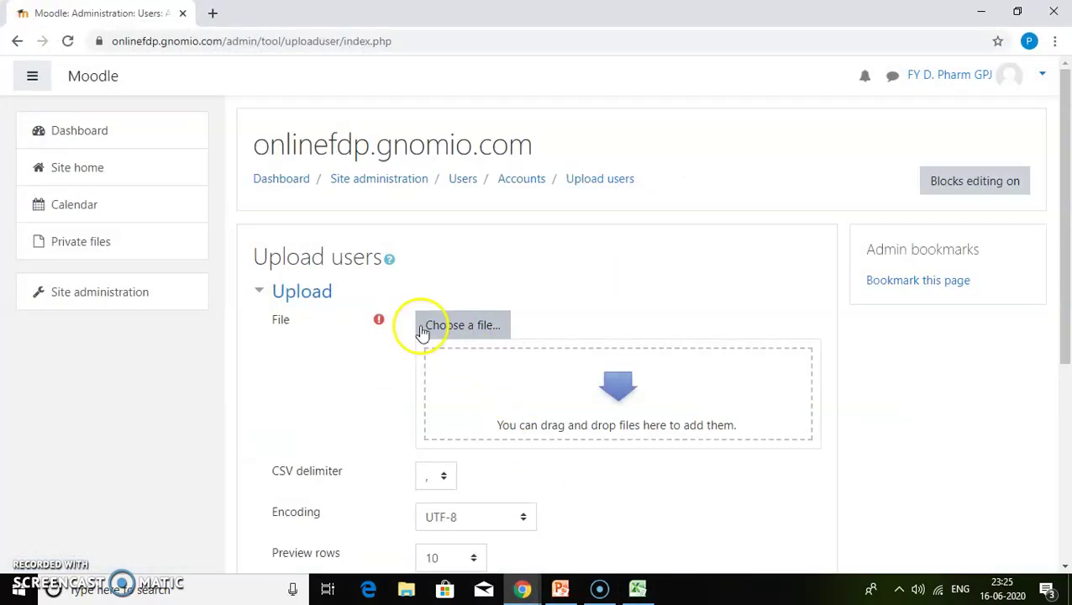
click(77, 170)
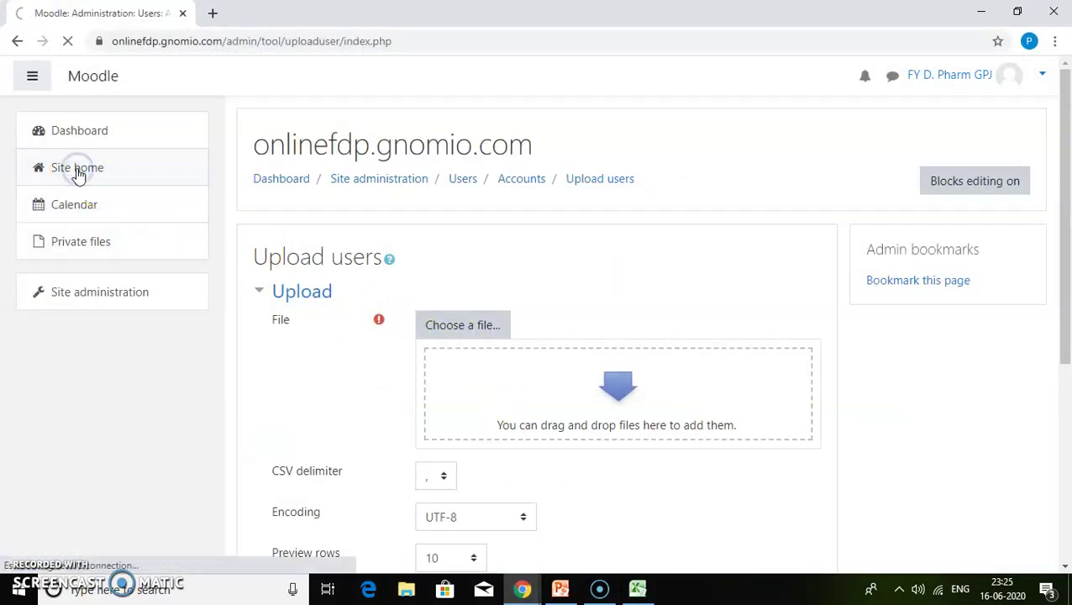
click(404, 370)
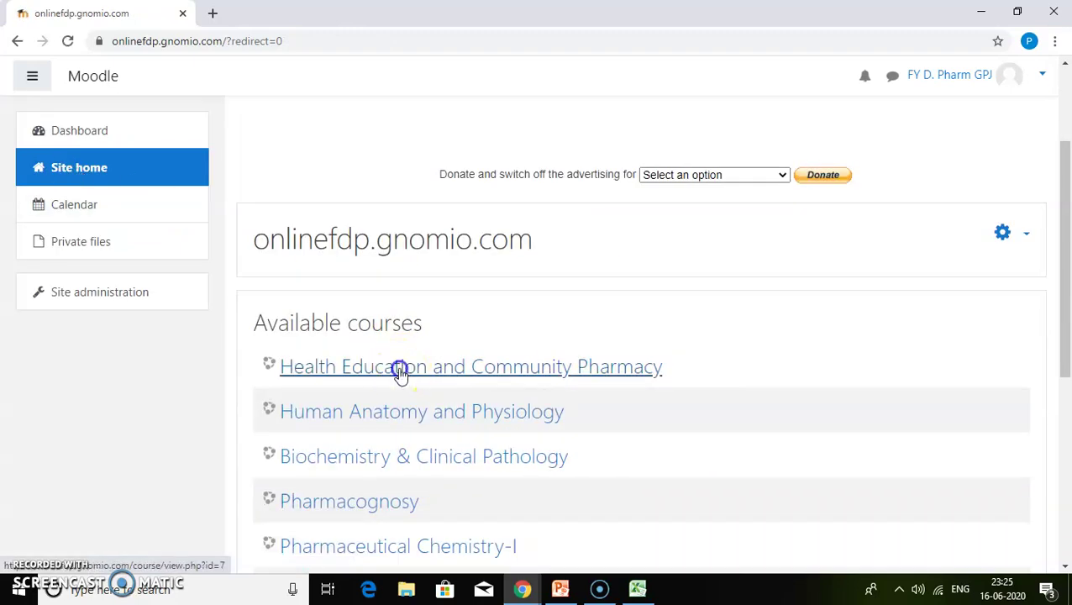
scroll(402, 376, down, 2)
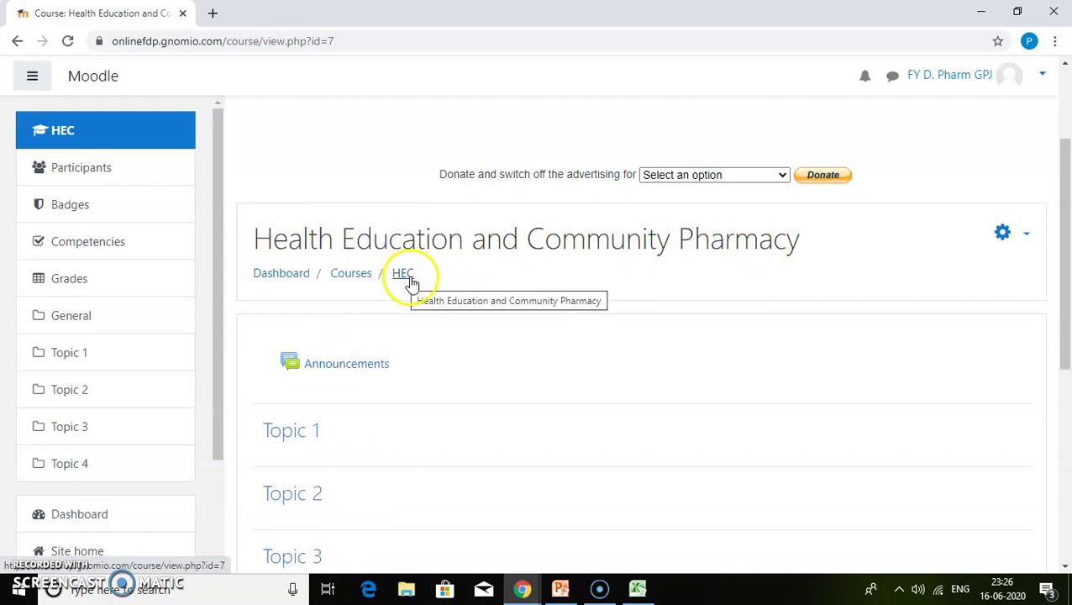
scroll(280, 347, down, 3)
scroll(72, 405, down, 2)
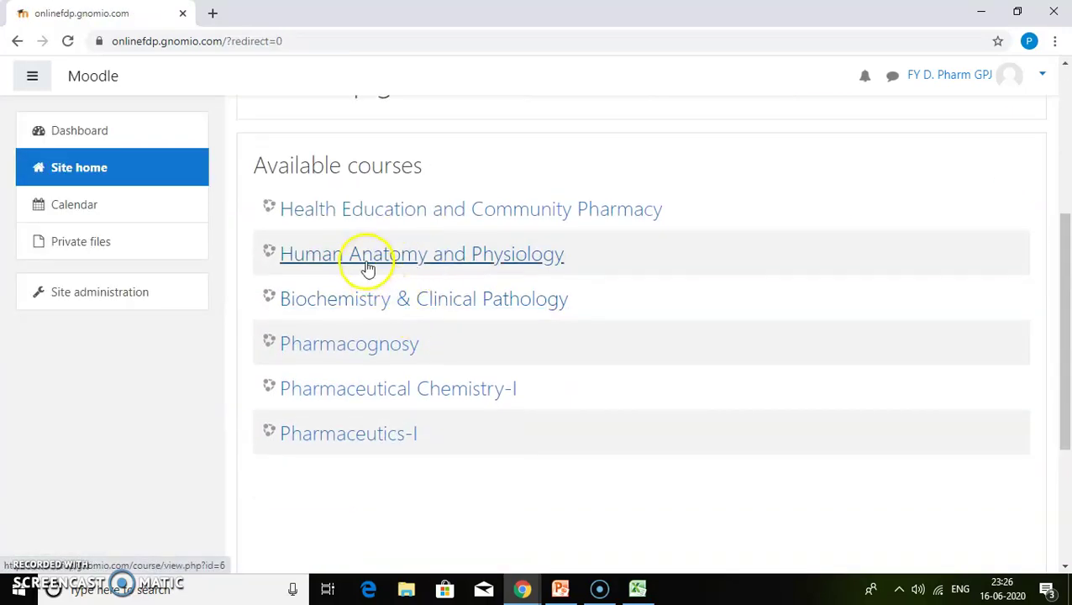
click(367, 263)
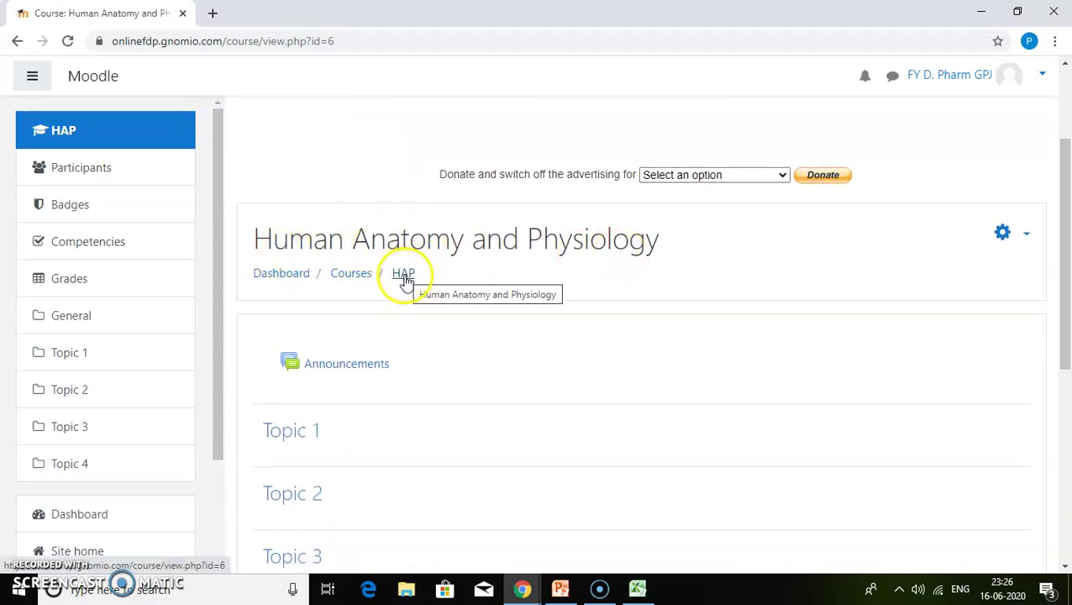
click(638, 588)
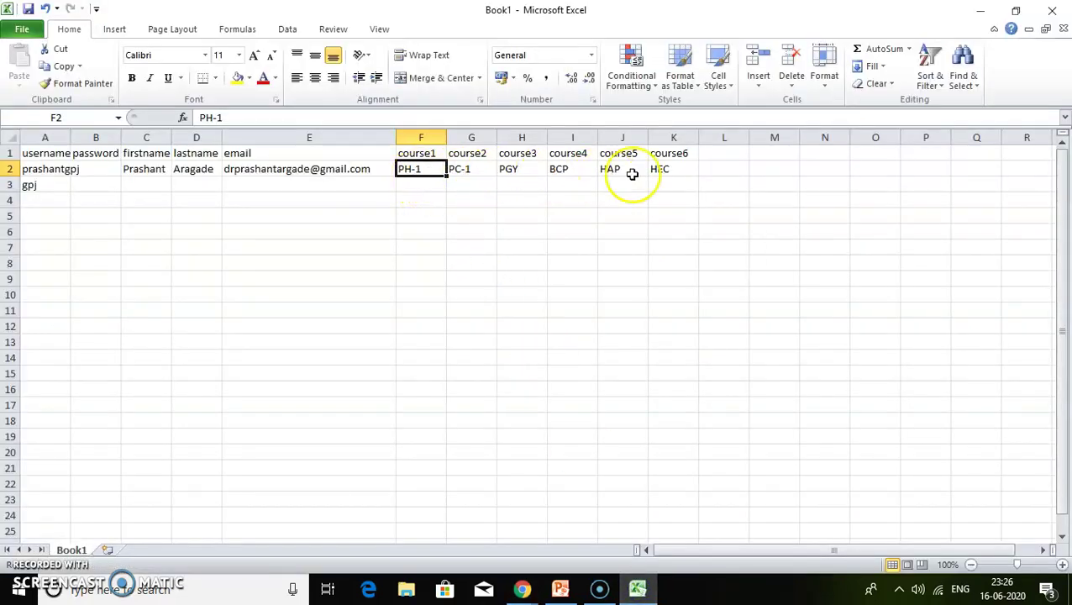
Enter first name GPJ, last name Pharmacy and the second user's e-mail in C3:E3
click(143, 184)
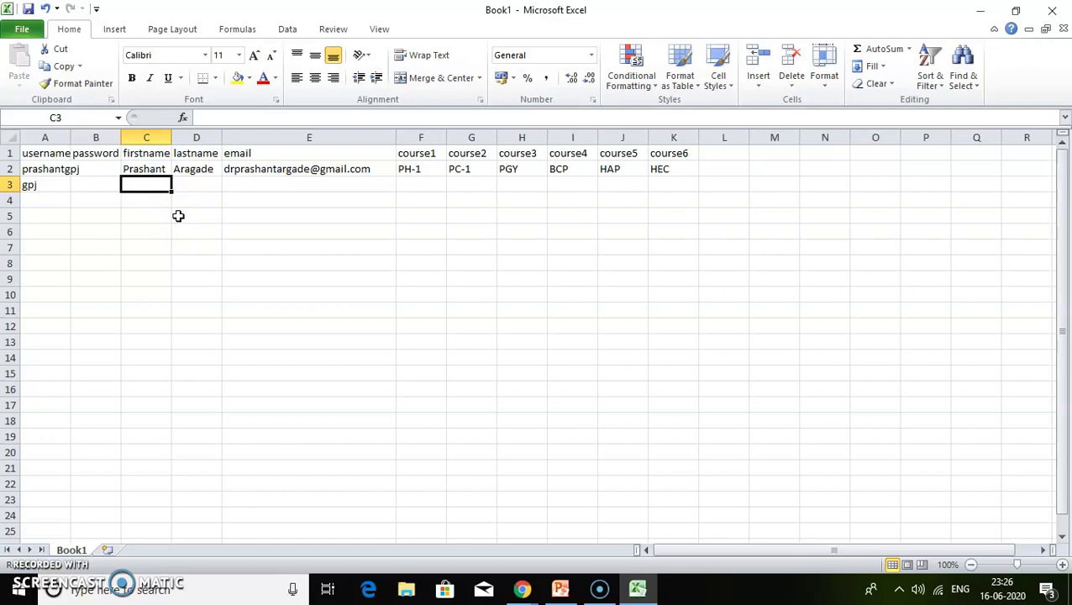
text(GPJ)
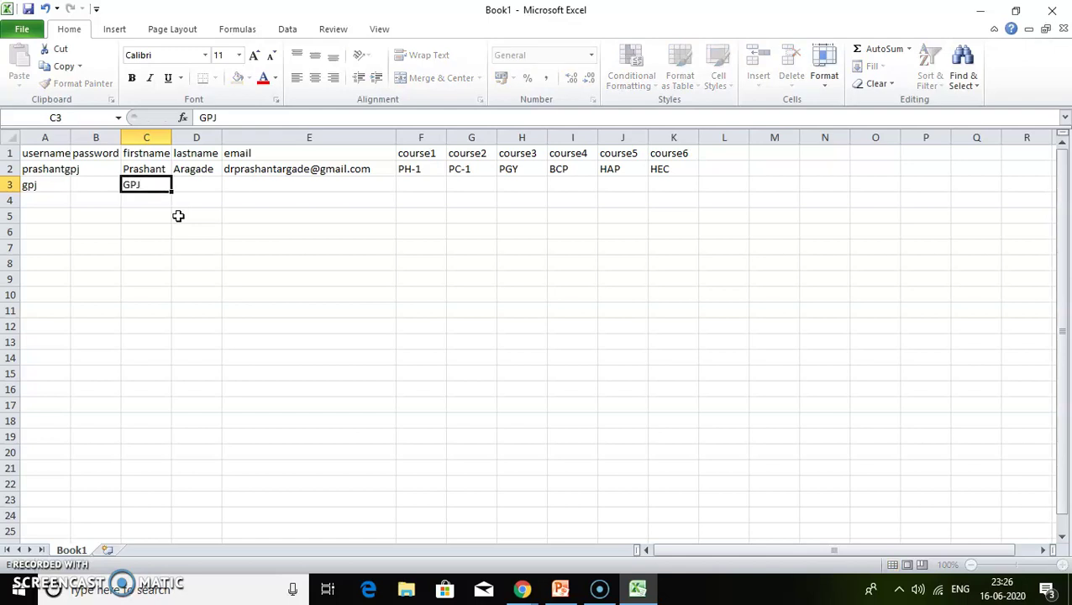
key(Tab)
text(P)
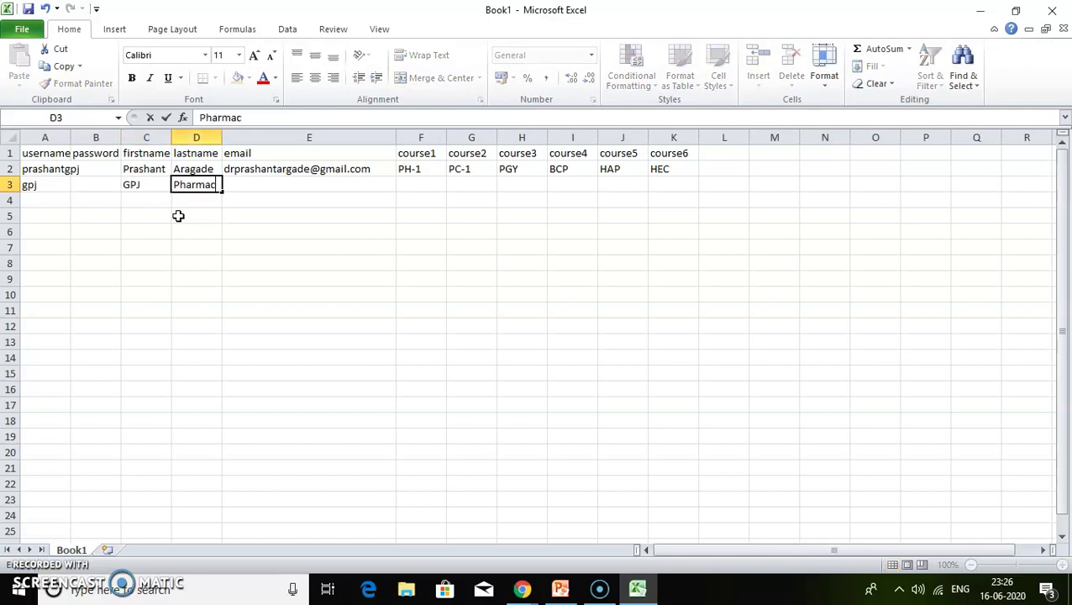
text(harmacy)
key(Tab)
text(g)
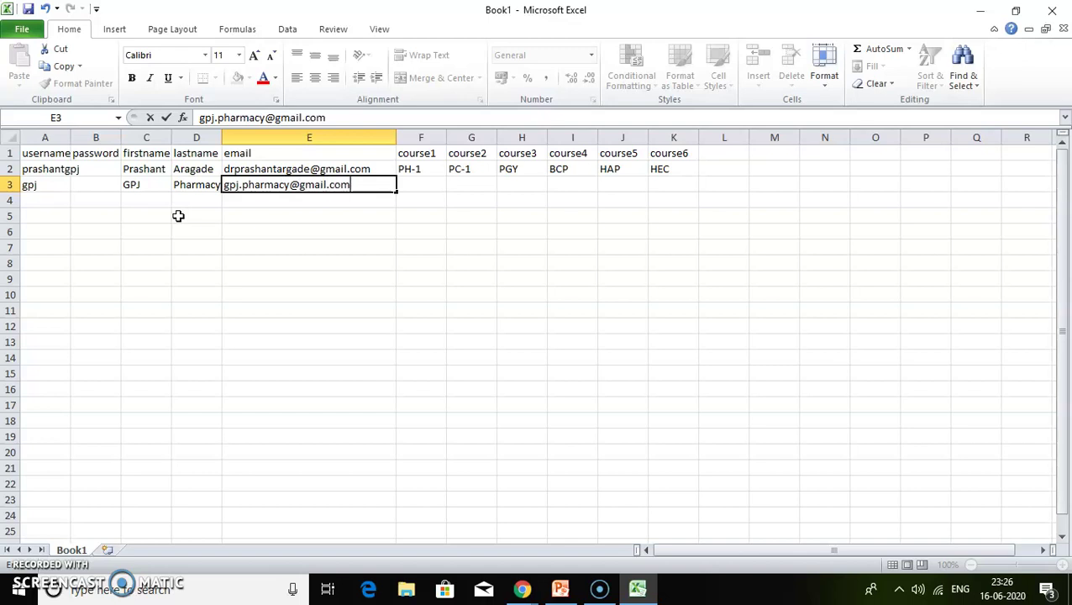
key(Tab)
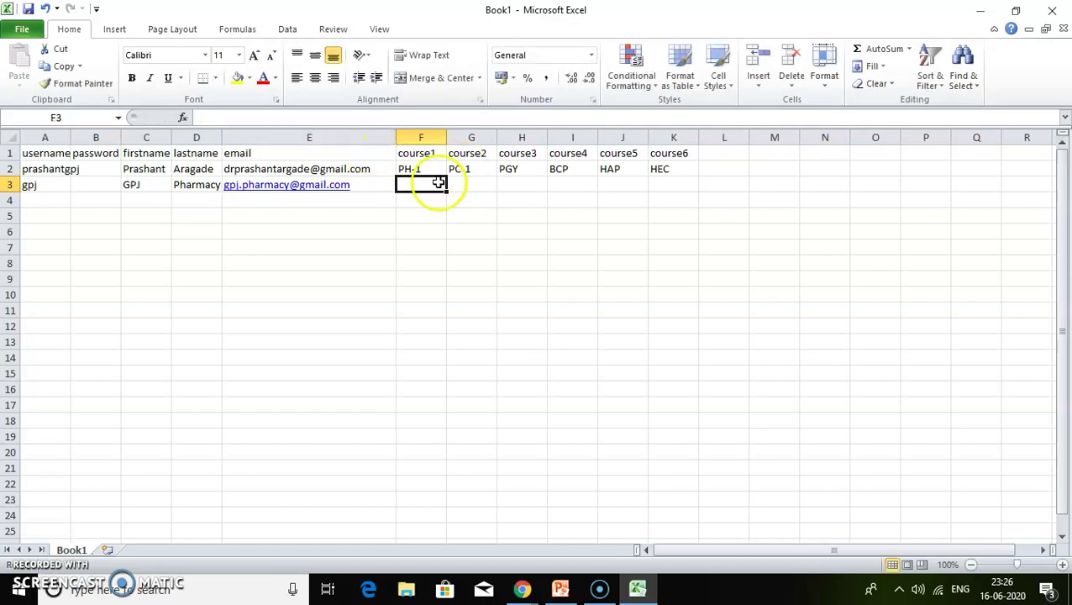
Copy the six course codes from F2:K2 into row 3 starting at F3
drag(411, 170, 650, 169)
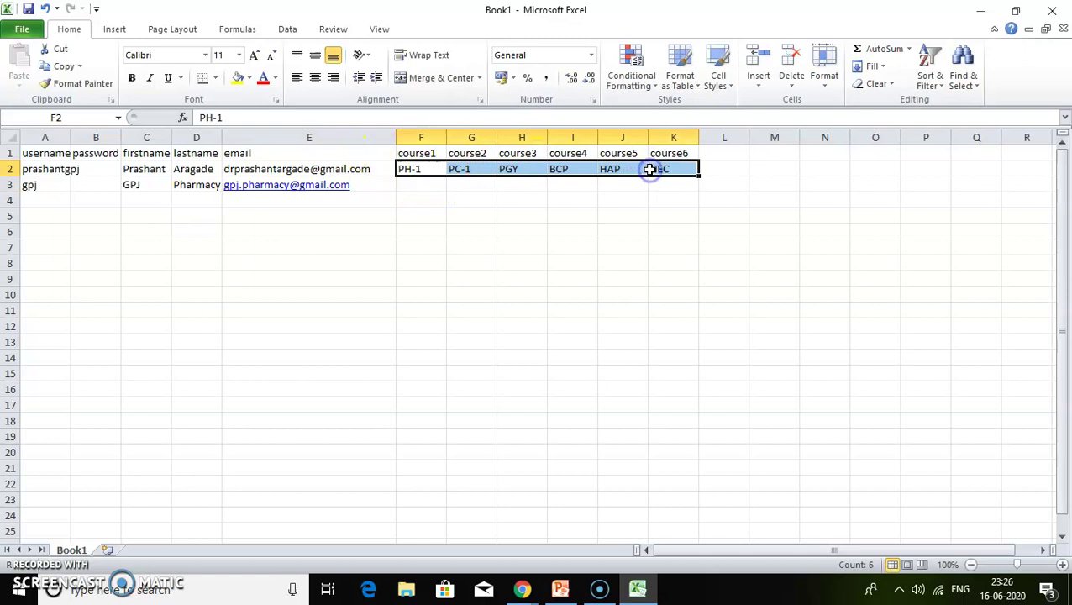
key(ctrl+c)
click(424, 185)
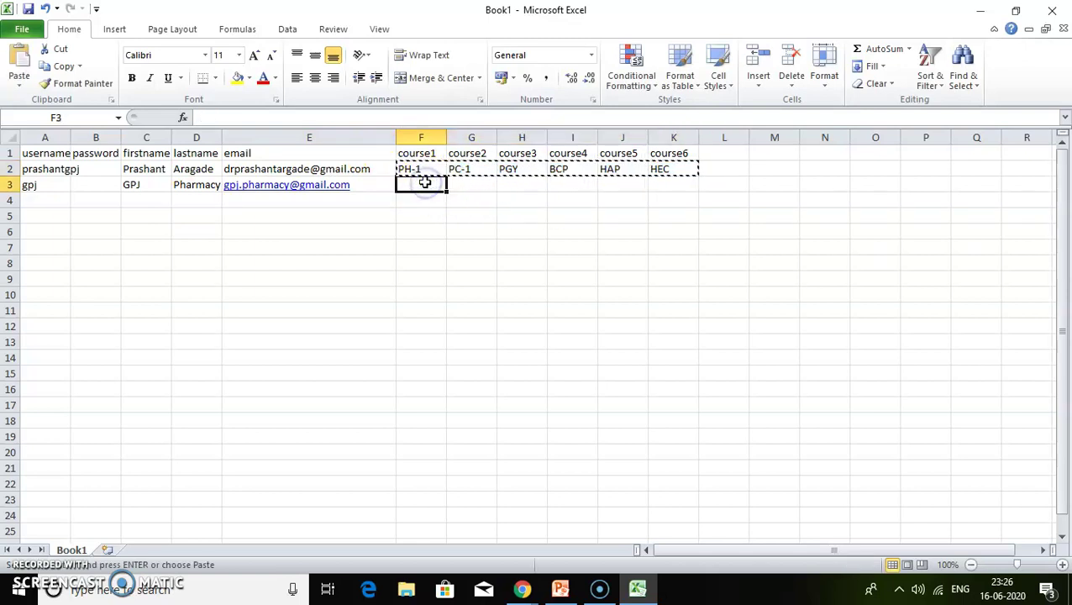
key(Return)
click(428, 216)
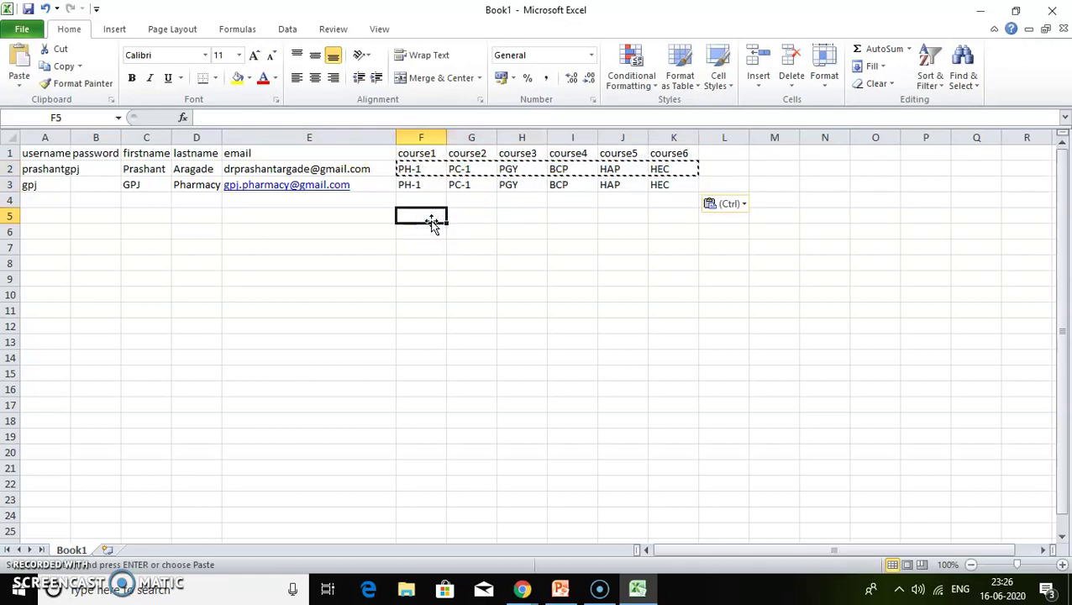
key(Escape)
Widen columns A and B and review the usernames and password cells in rows 2-3
click(41, 185)
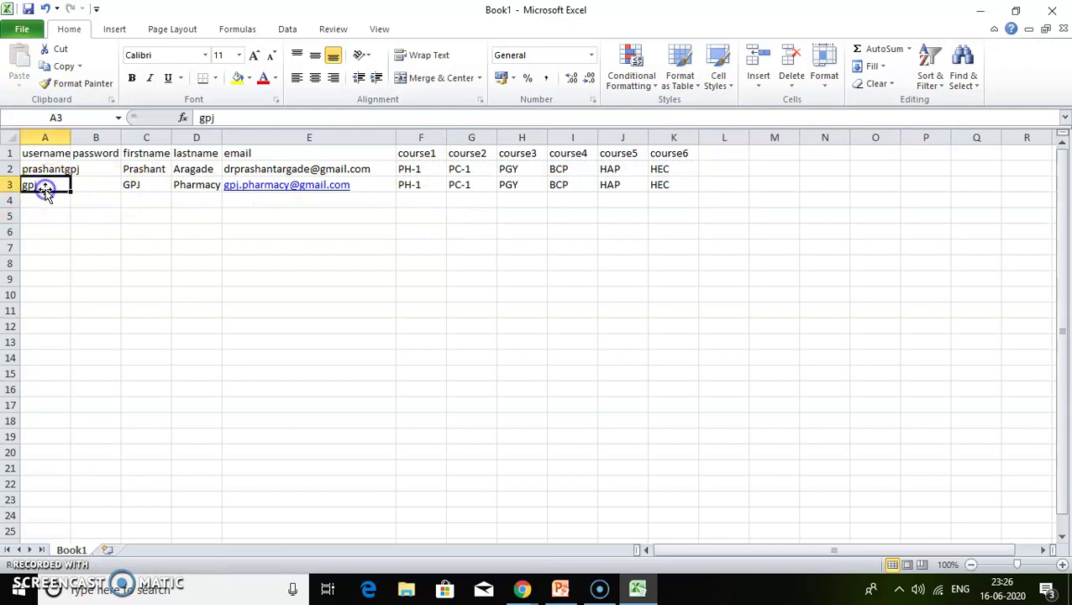
click(100, 168)
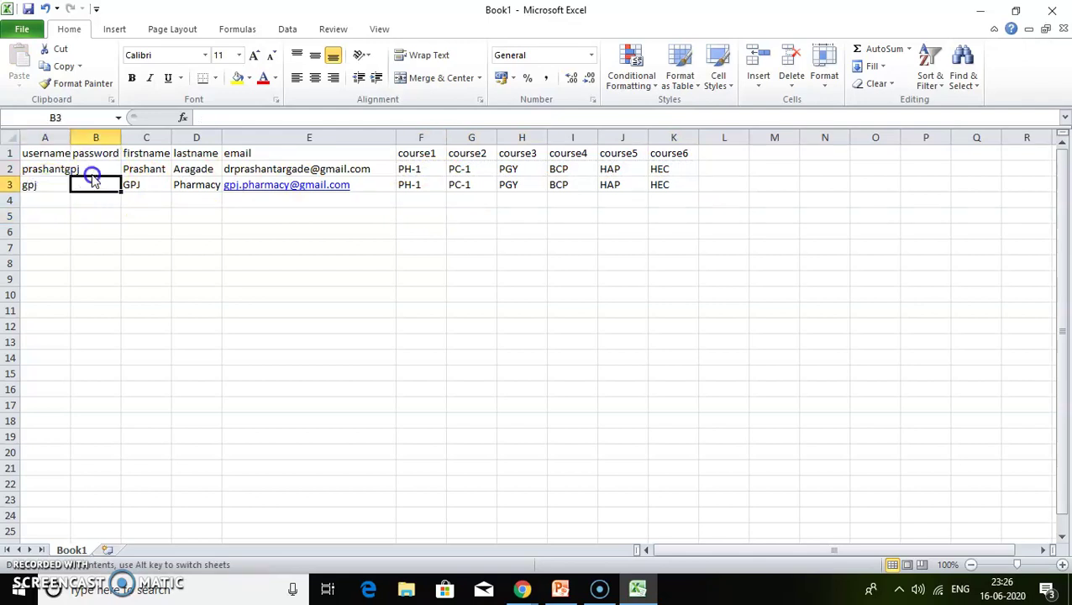
click(91, 169)
drag(67, 137, 186, 140)
click(148, 168)
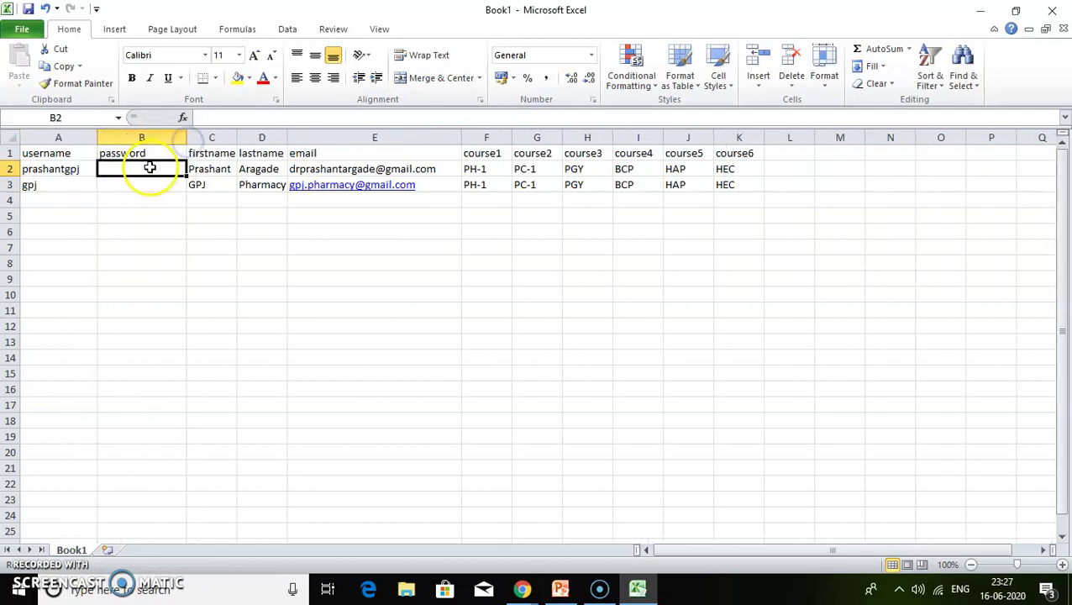
click(135, 185)
click(67, 188)
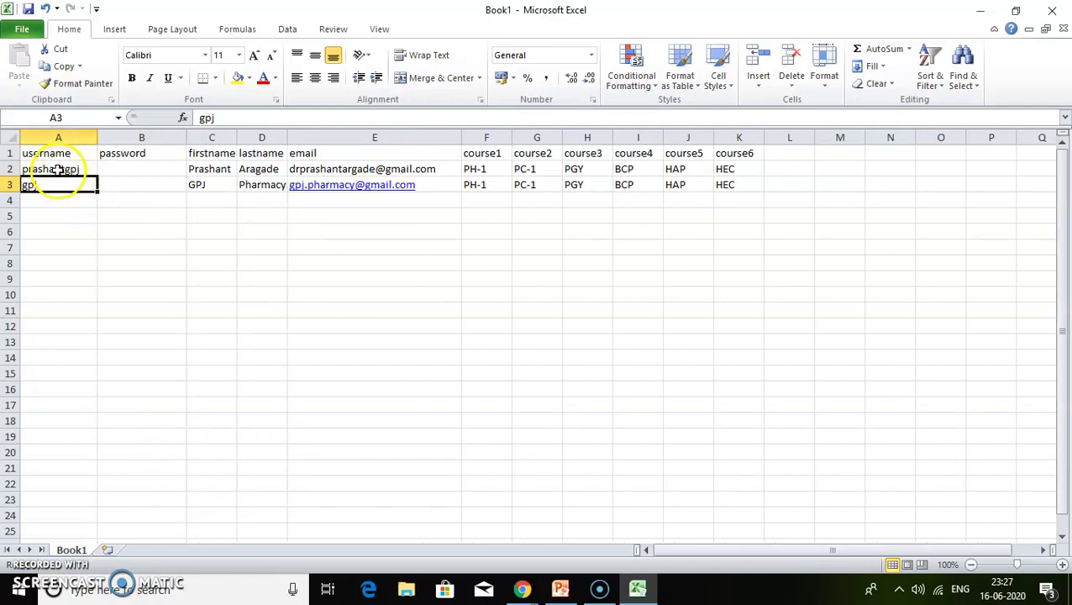
click(55, 169)
click(56, 187)
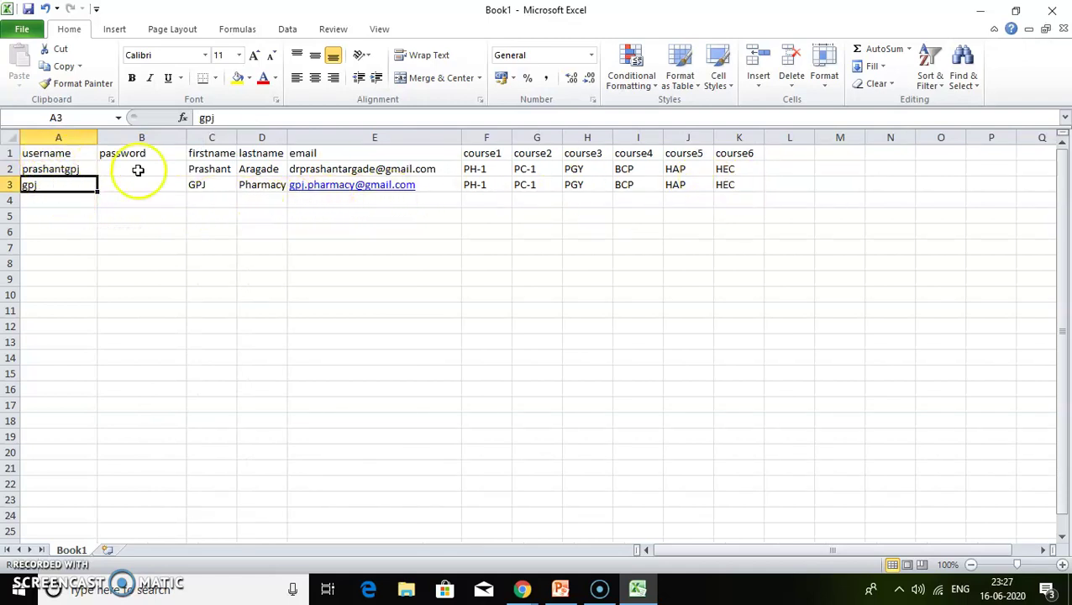
Save the sheet to the Desktop as Users in CSV (Comma delimited) format, keeping that format
click(23, 29)
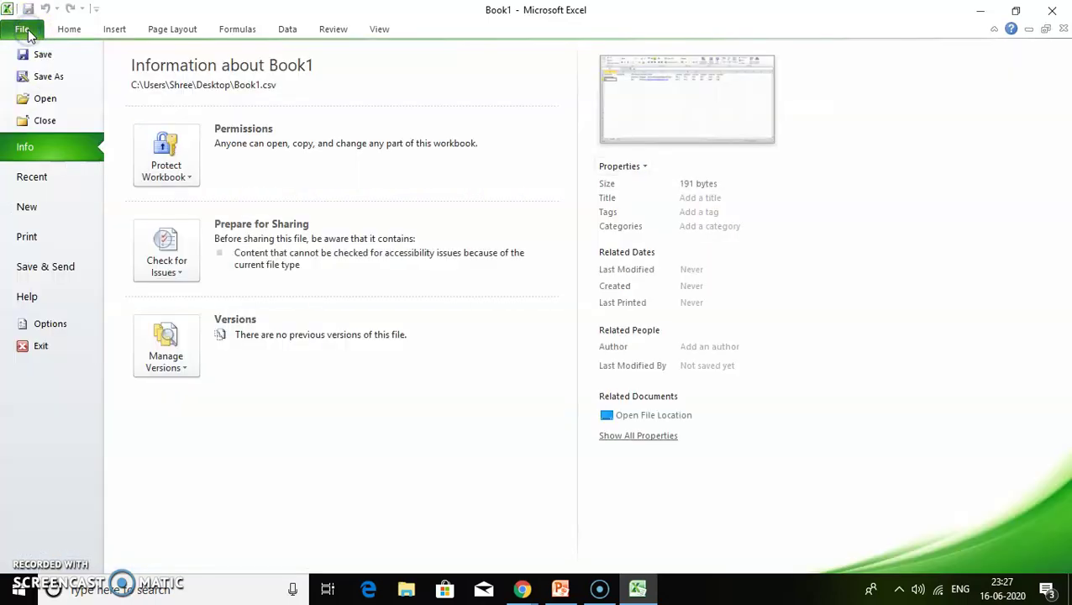
click(50, 79)
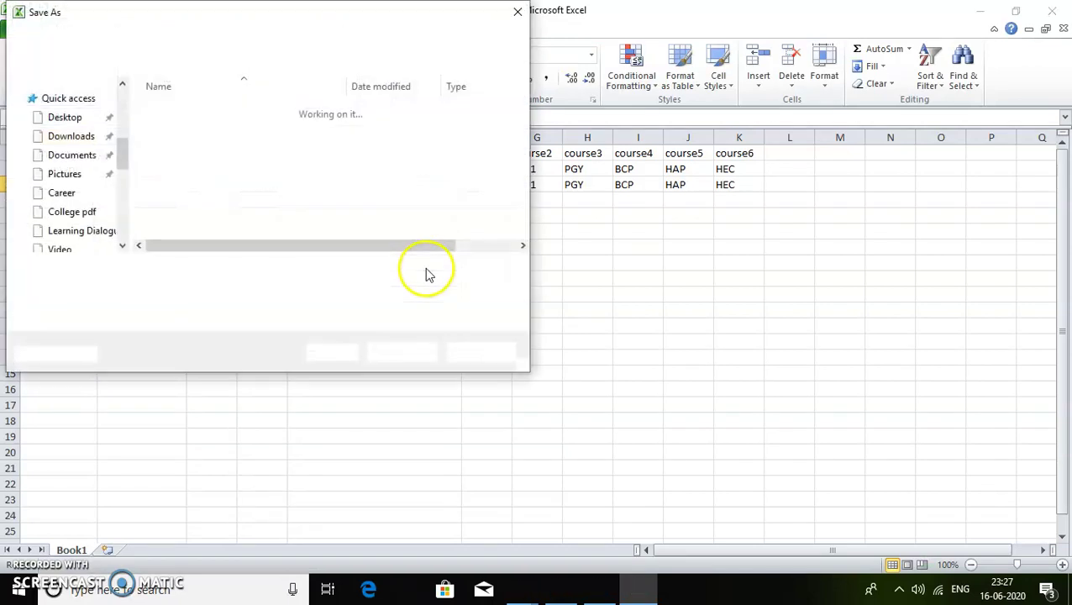
click(263, 294)
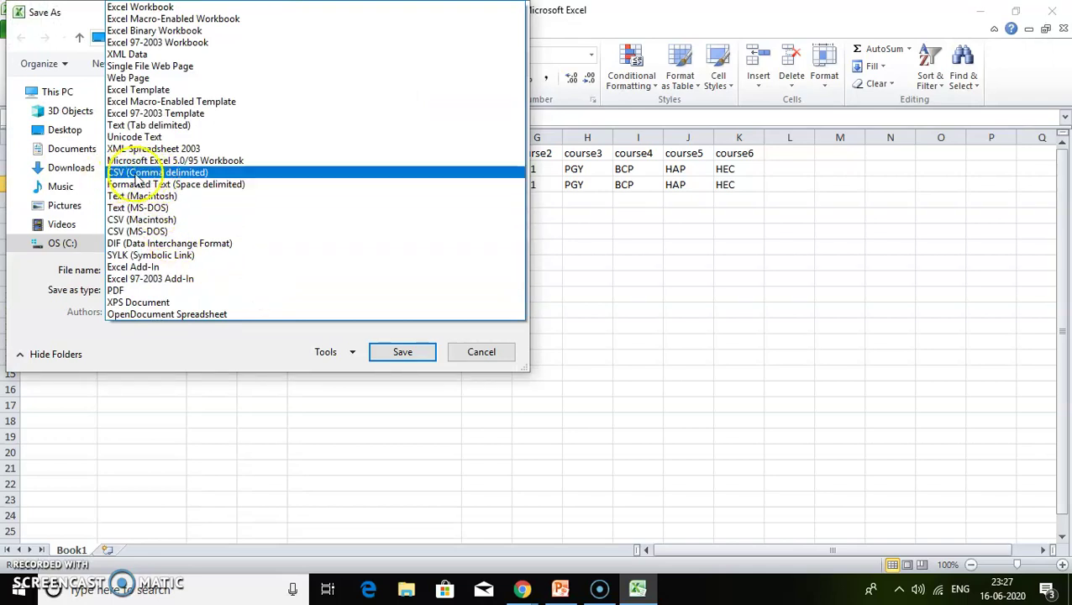
click(143, 176)
double_click(156, 269)
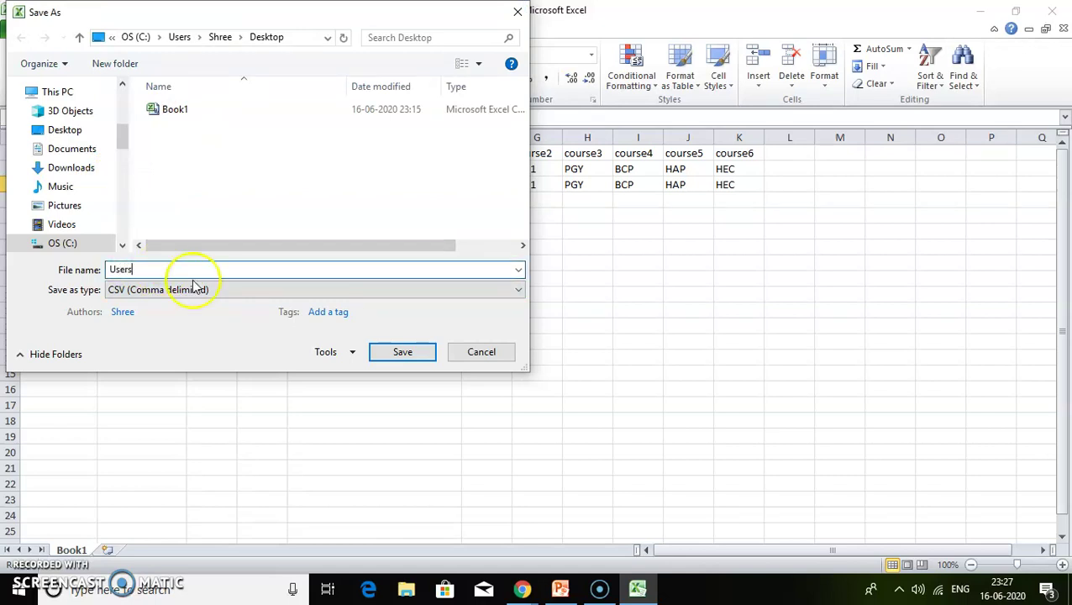
text(Users)
click(398, 353)
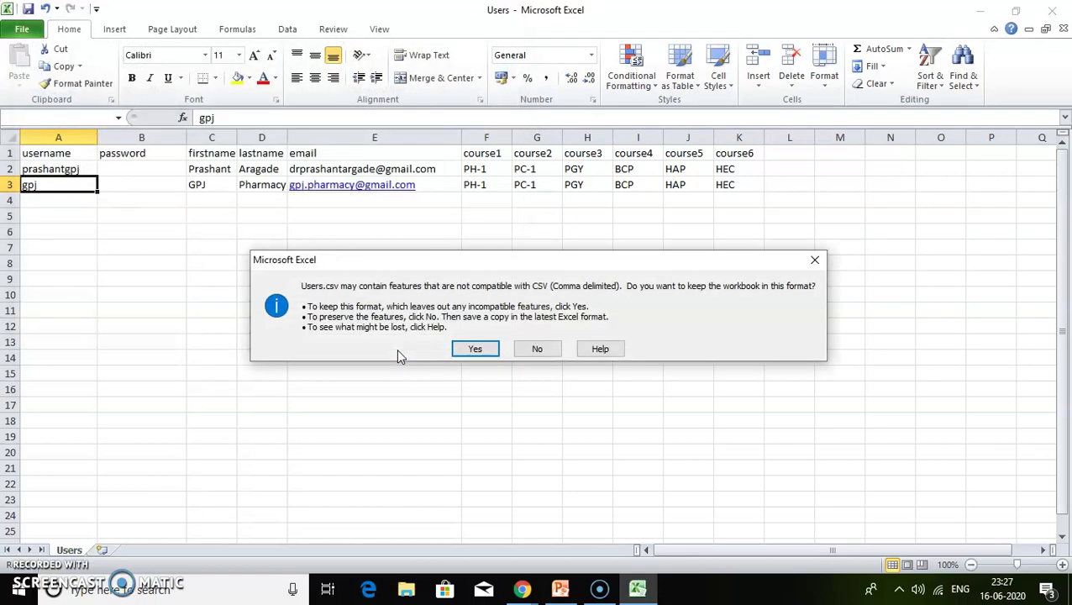
click(473, 348)
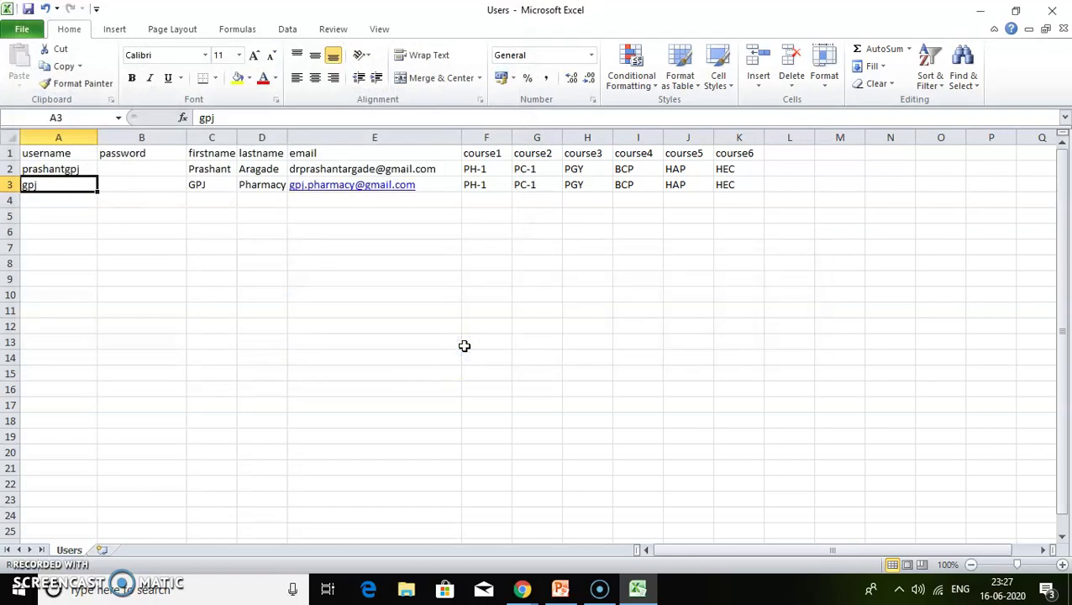
Minimize Excel and reopen Site administration > Users > Upload users in Moodle
click(980, 11)
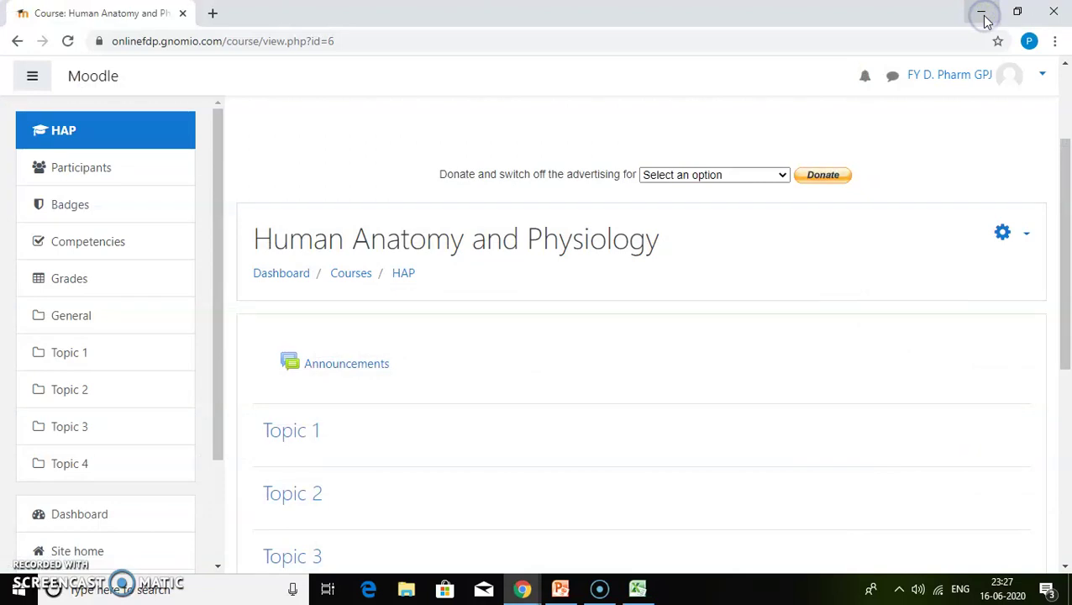
scroll(199, 363, down, 1)
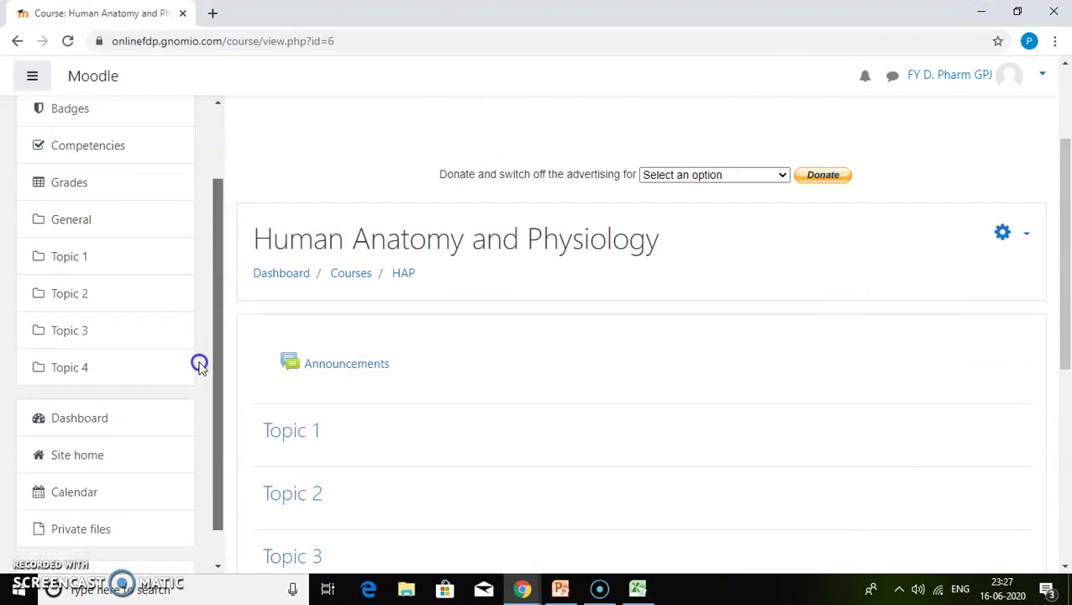
scroll(199, 370, down, 1)
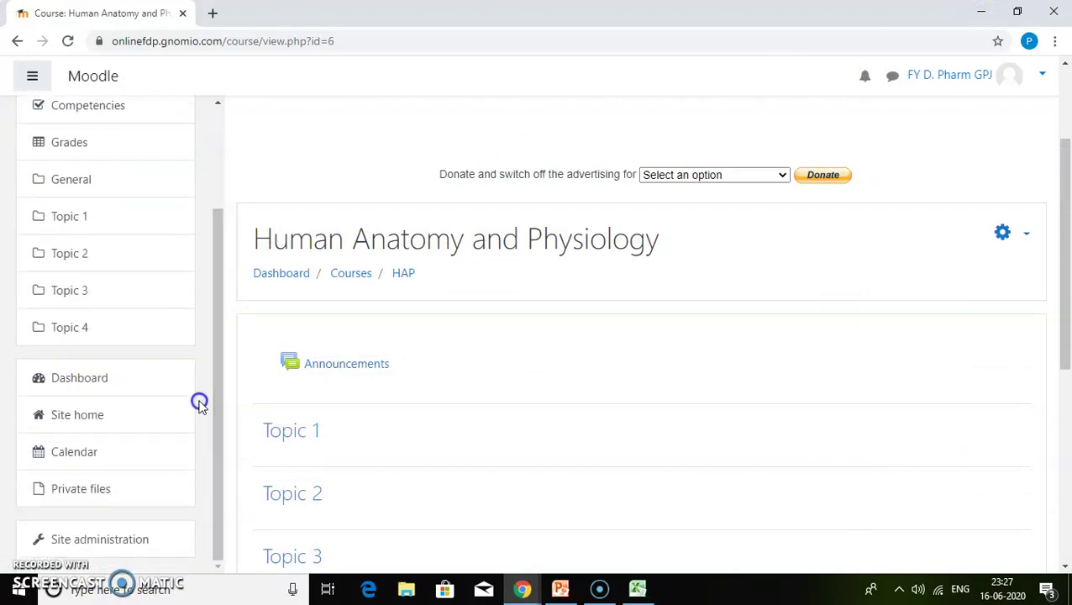
click(81, 542)
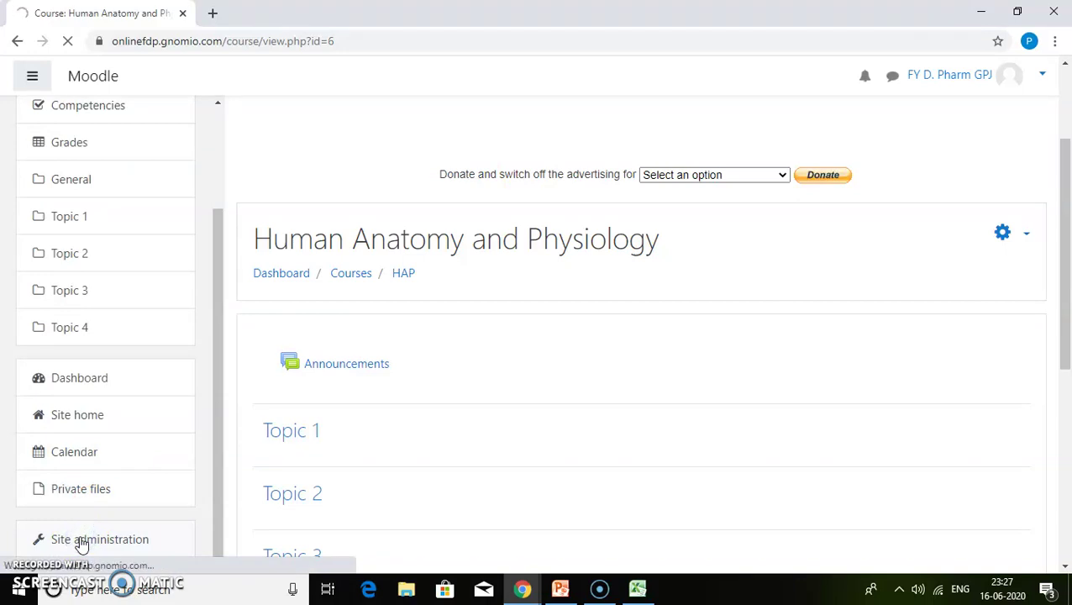
scroll(380, 393, down, 3)
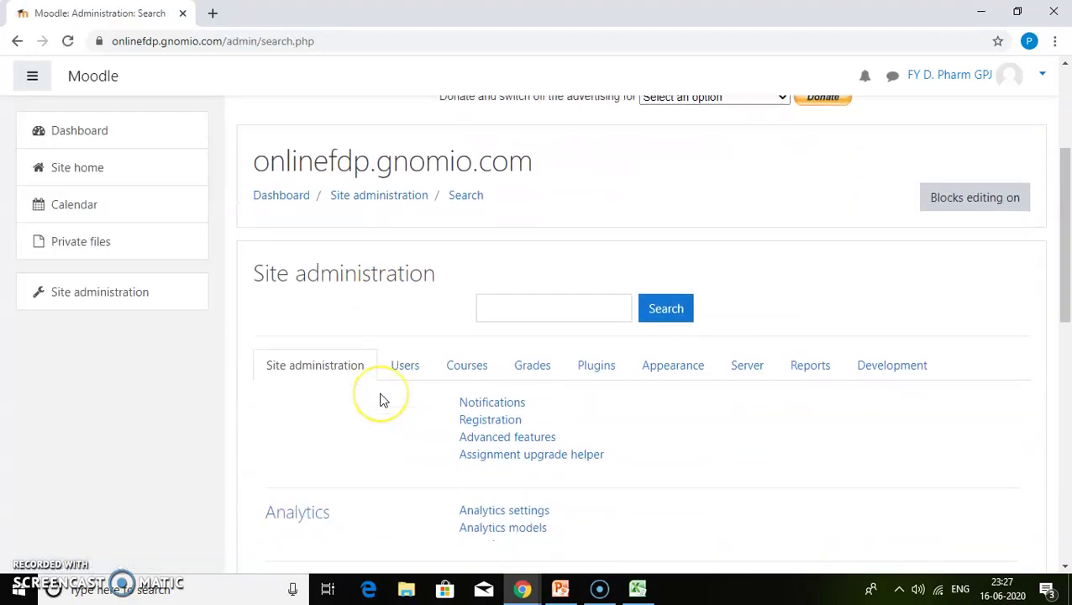
scroll(383, 397, down, 1)
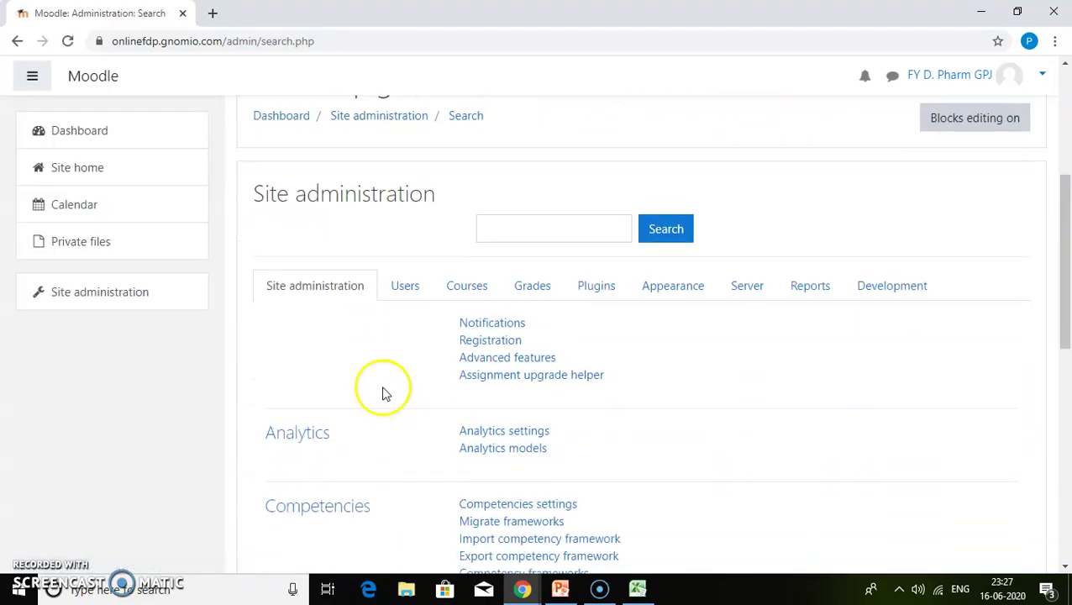
click(404, 290)
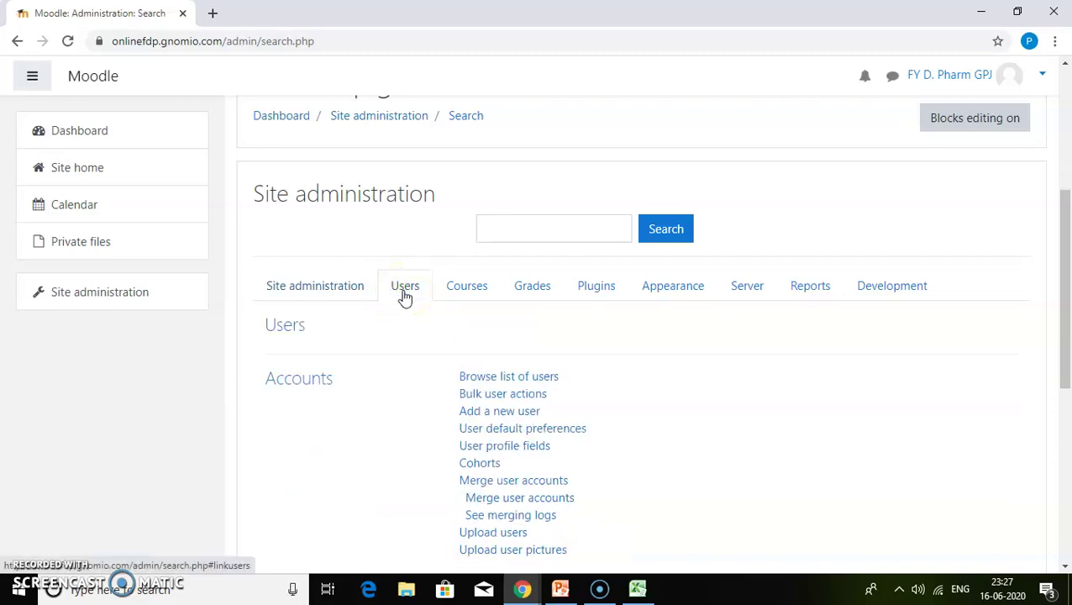
scroll(404, 296, down, 1)
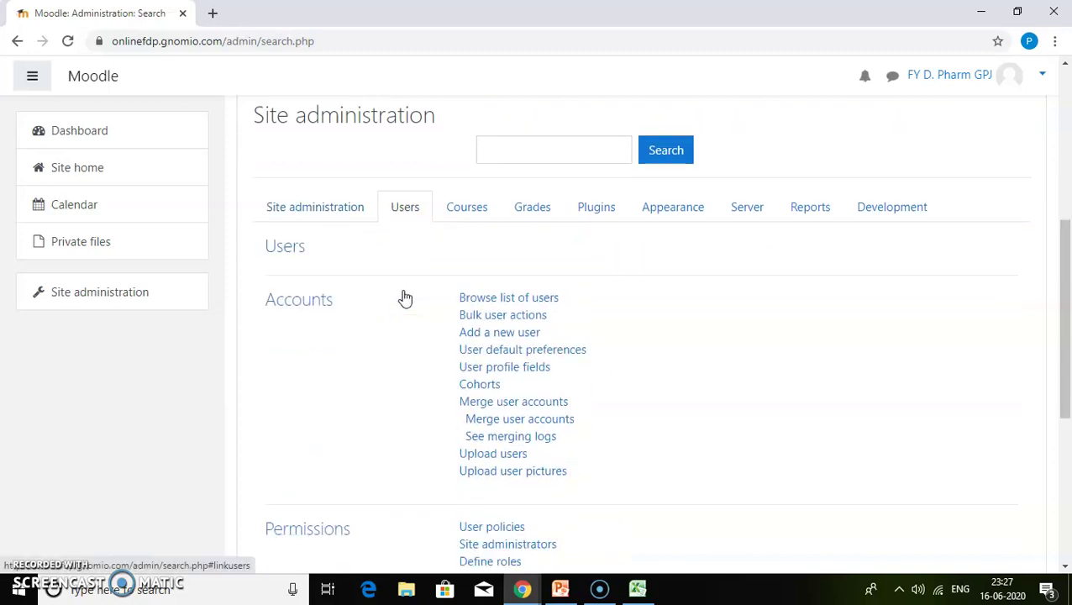
click(474, 460)
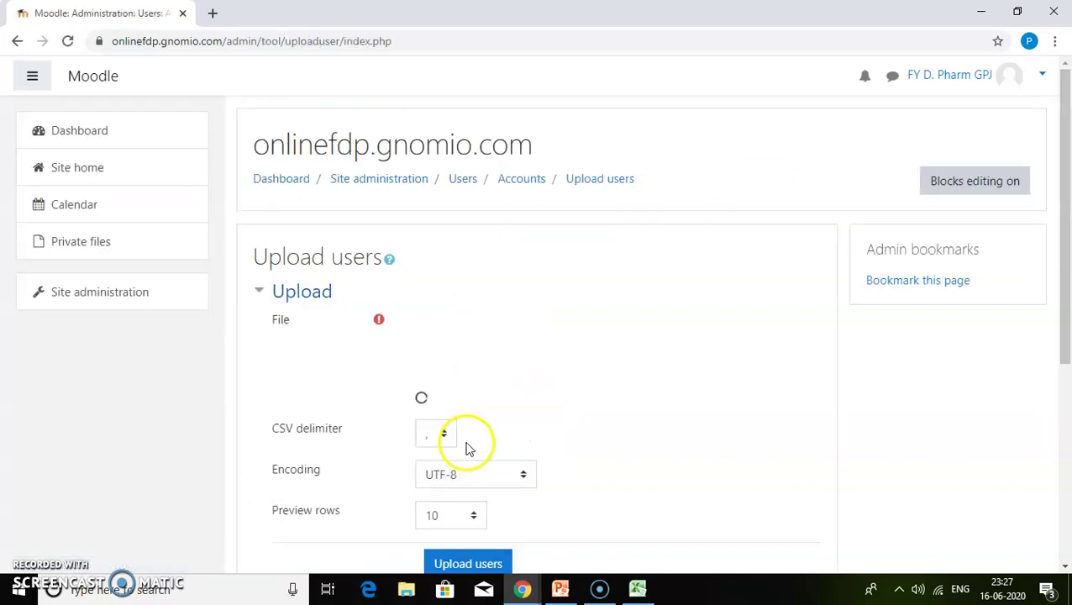
Attach Users.csv from the Desktop to the Upload users form
scroll(471, 374, down, 1)
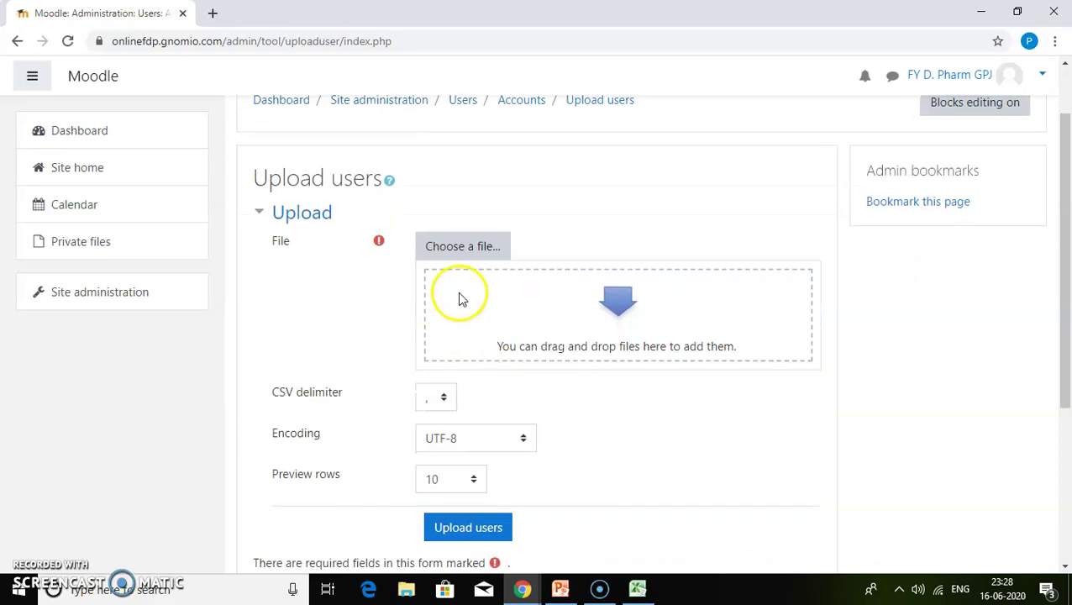
click(459, 250)
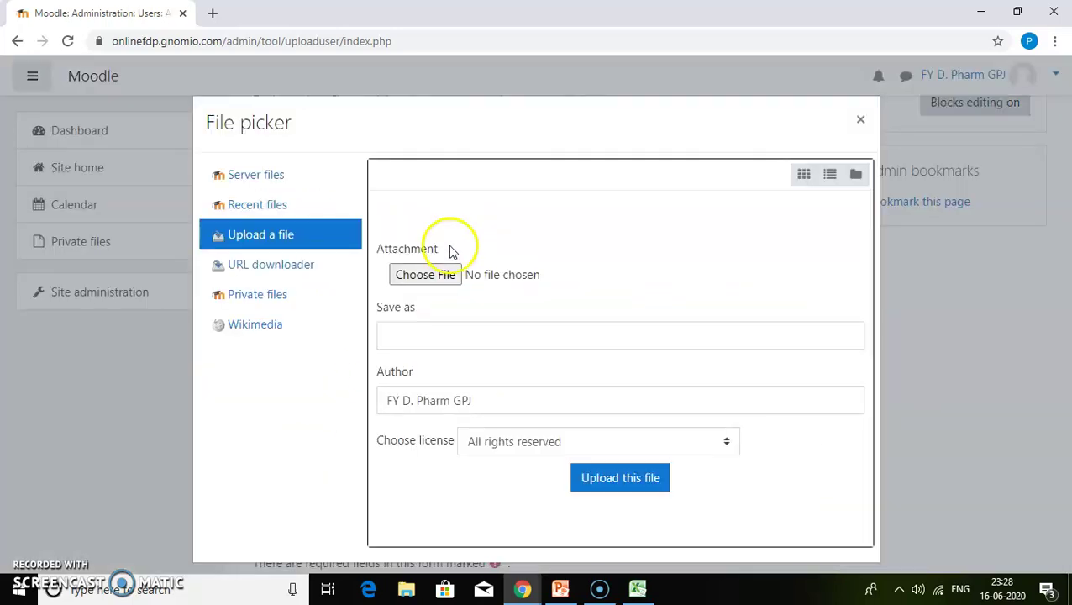
click(425, 277)
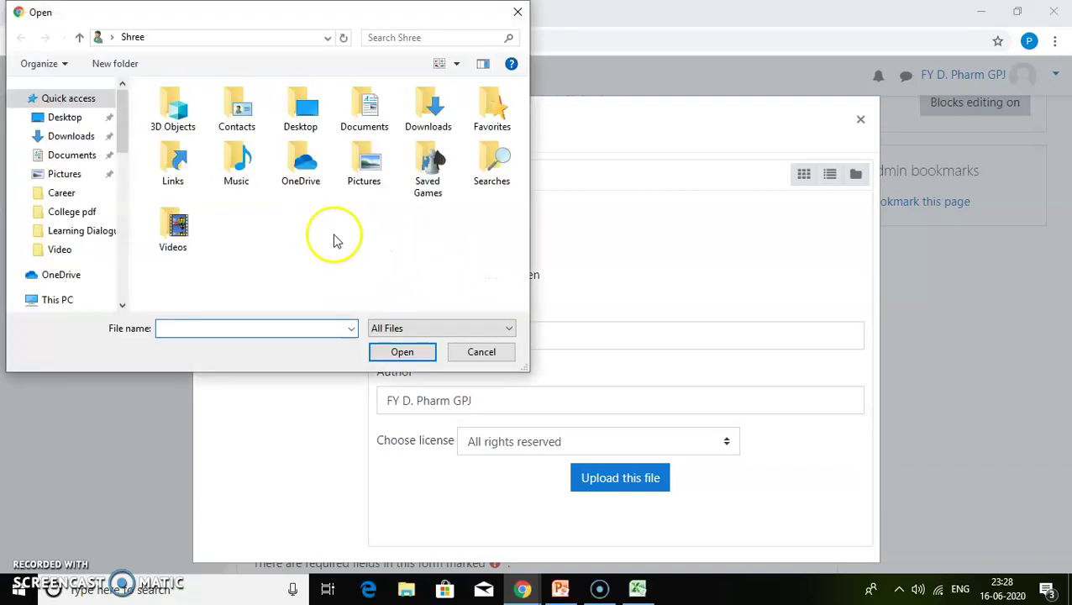
click(61, 117)
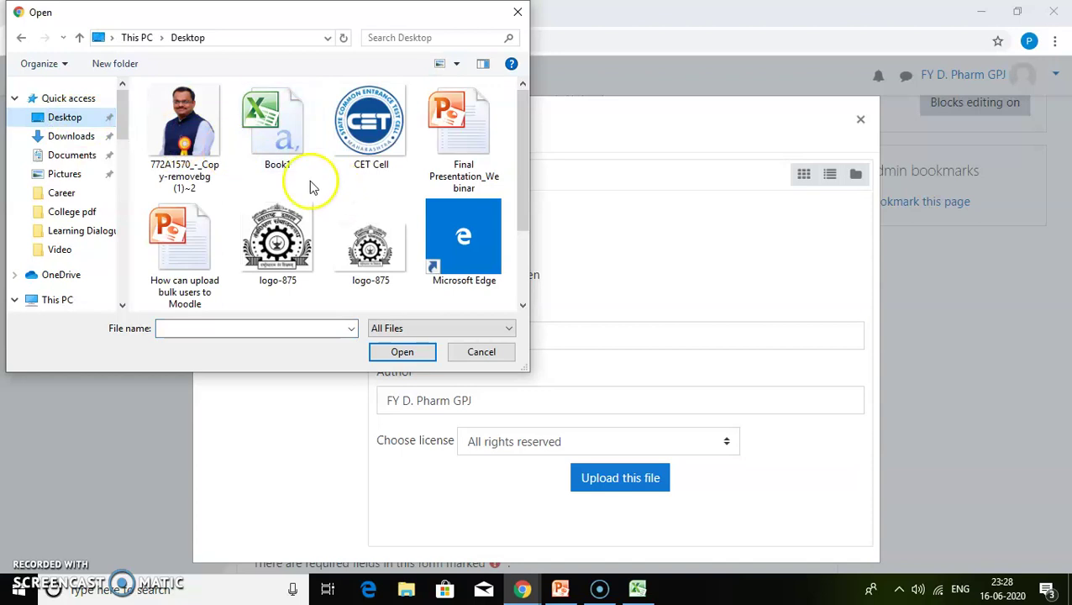
scroll(290, 201, down, 2)
click(370, 239)
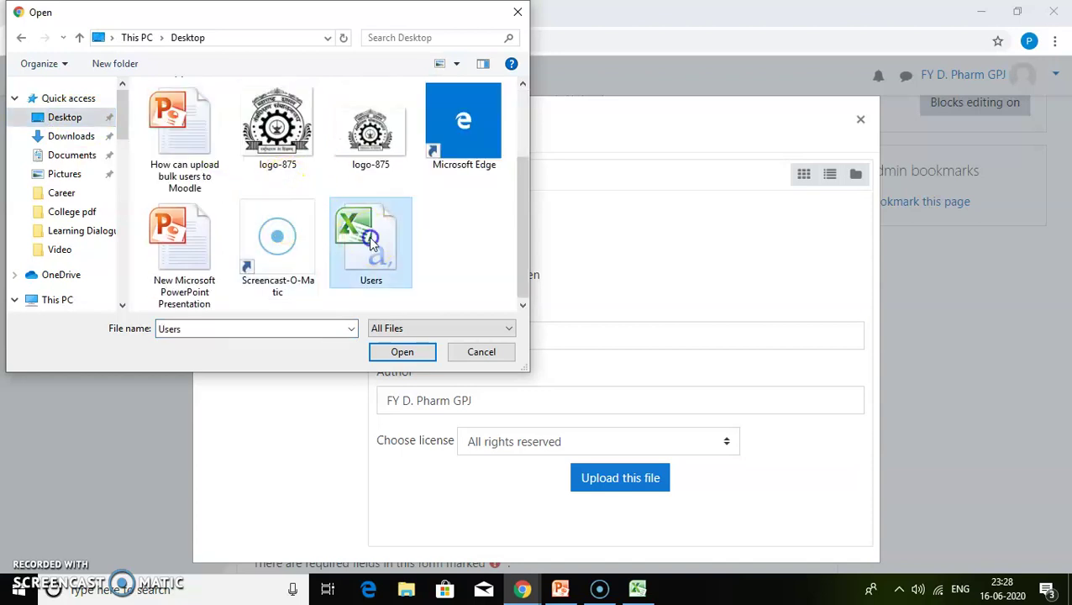
click(402, 352)
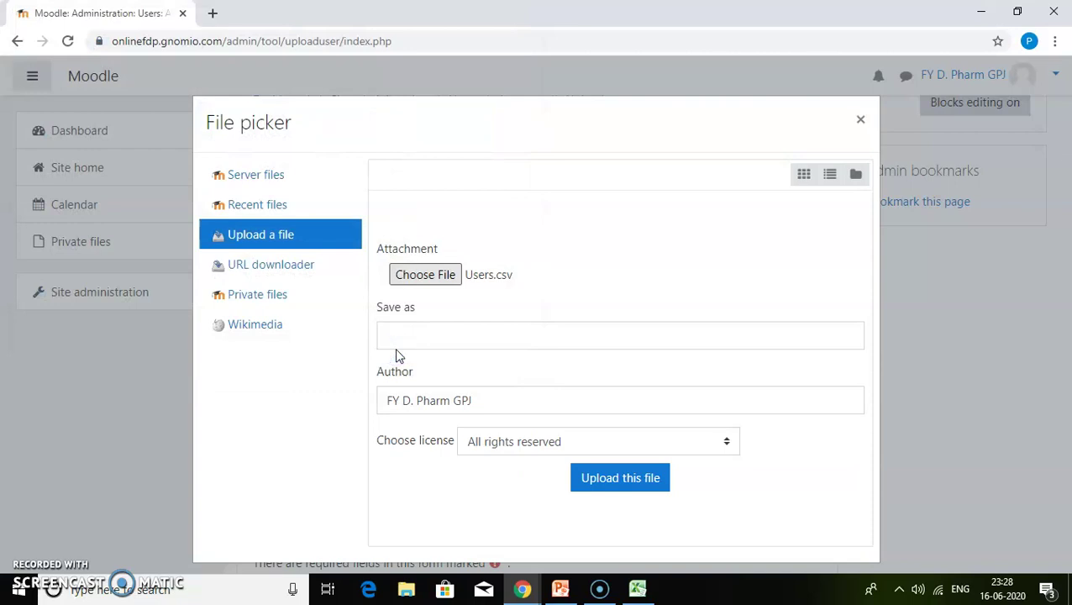
click(609, 479)
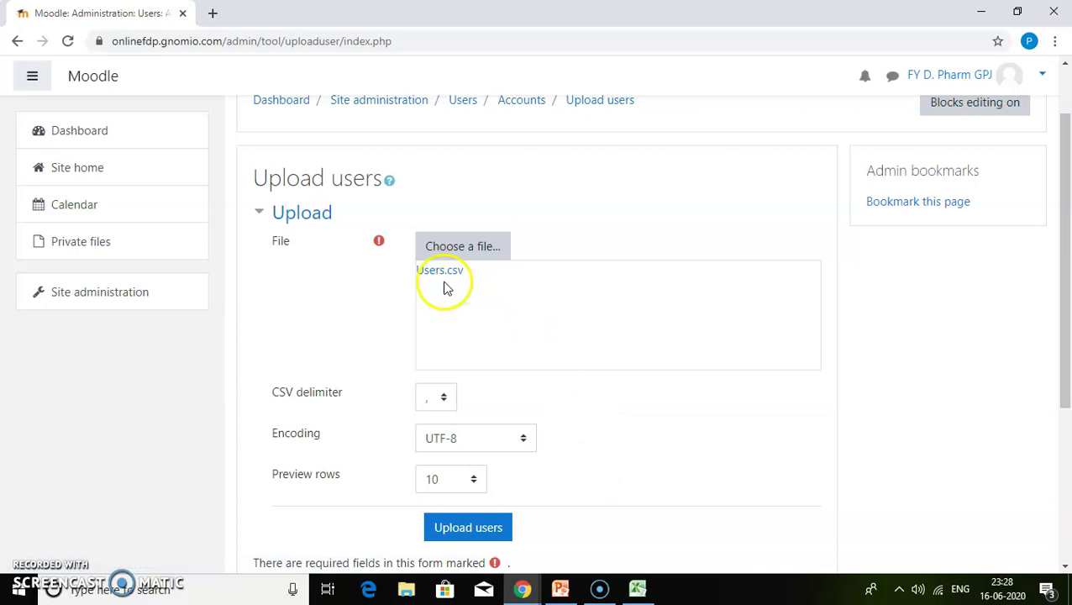
scroll(553, 376, down, 1)
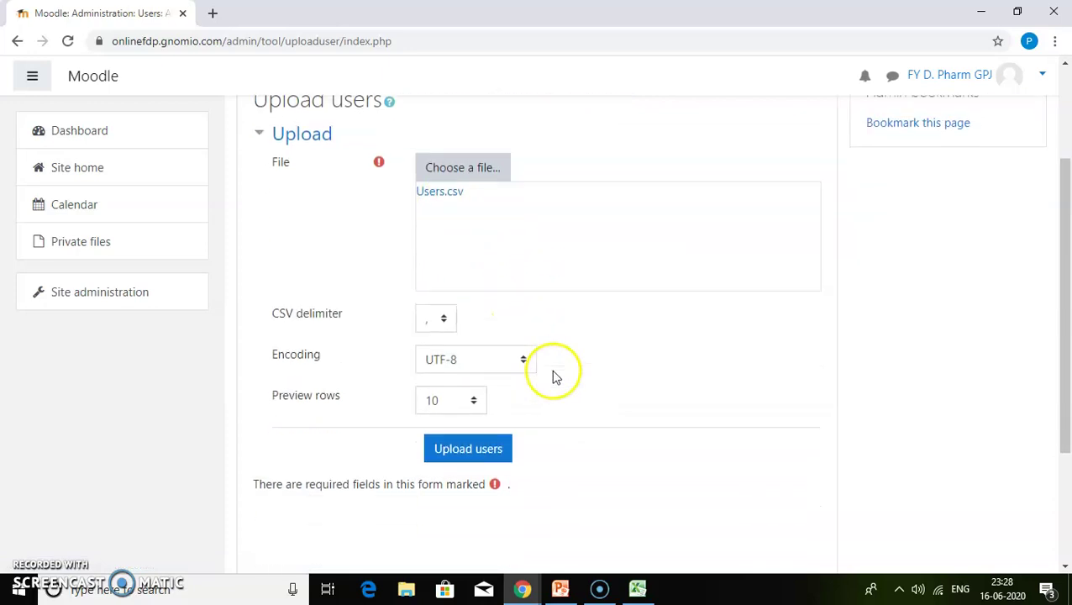
Preview the CSV, set upload type to Add new and update existing users, keeping emailed generated passwords
click(467, 448)
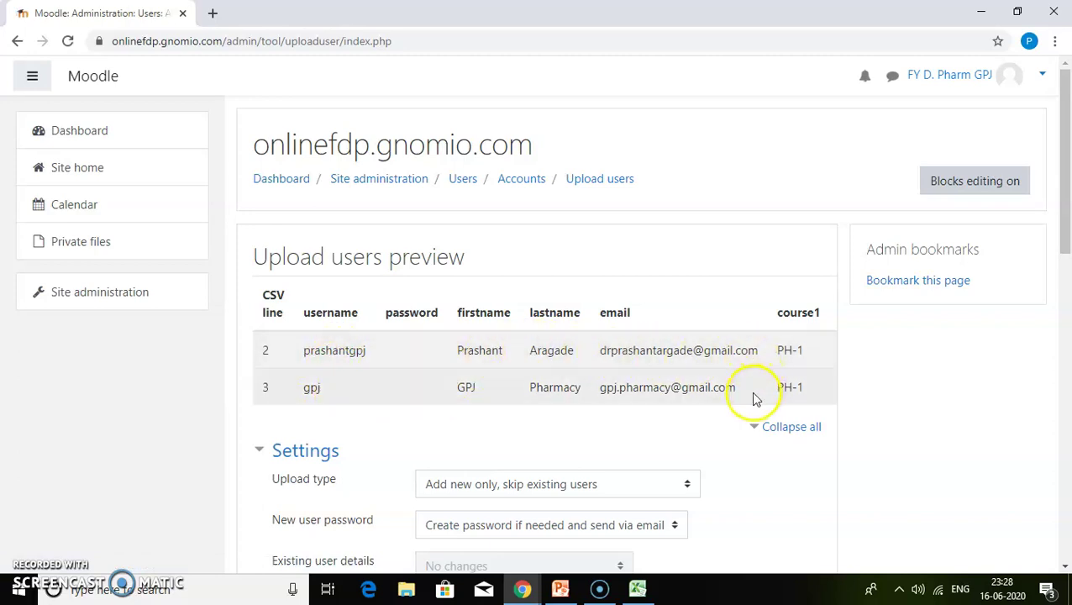
scroll(655, 396, down, 3)
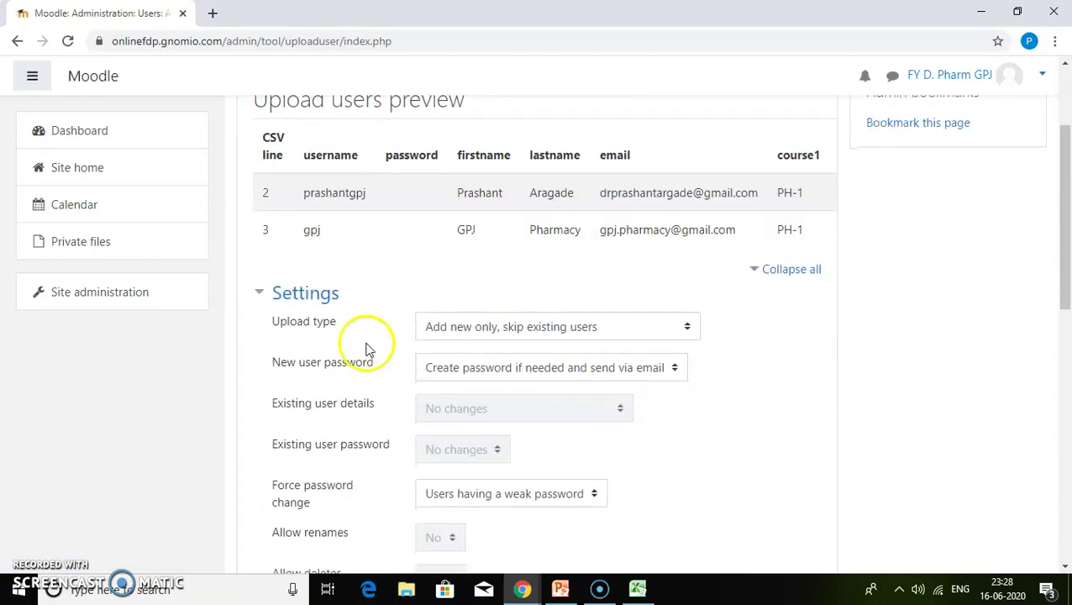
click(499, 336)
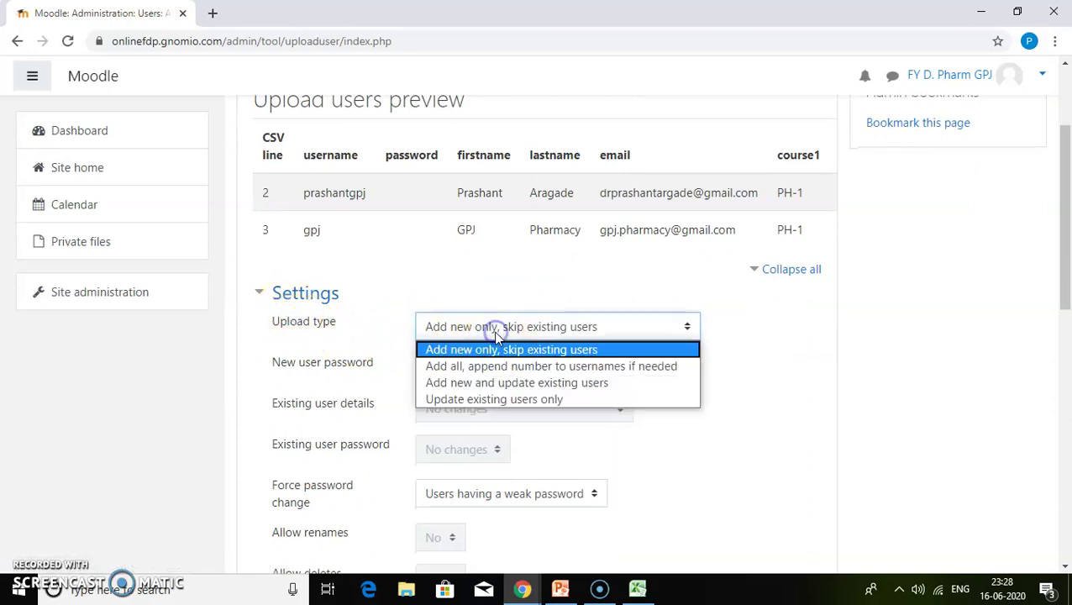
click(500, 387)
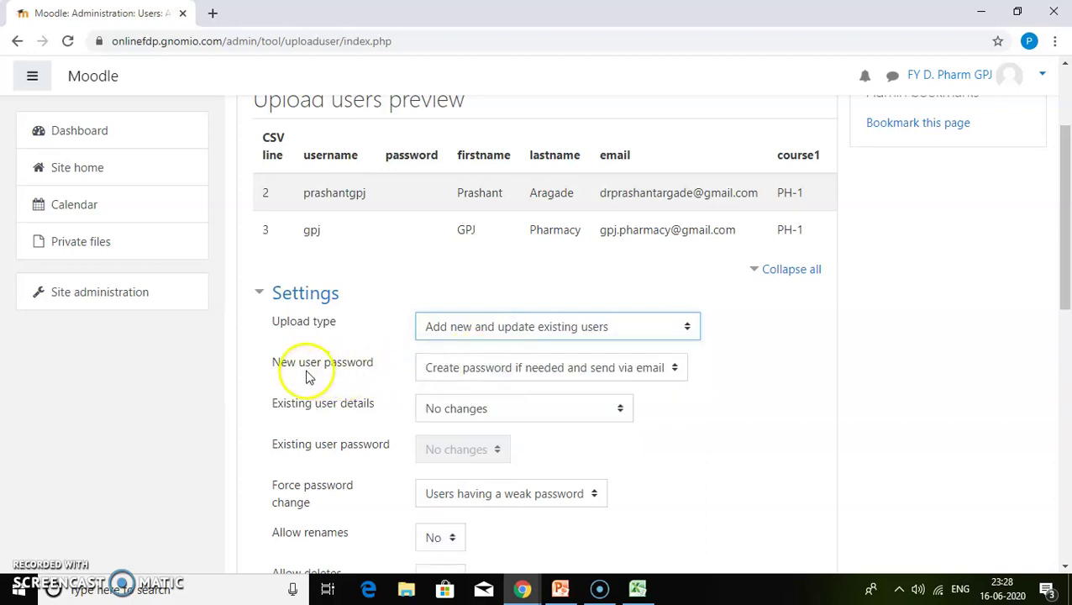
click(551, 371)
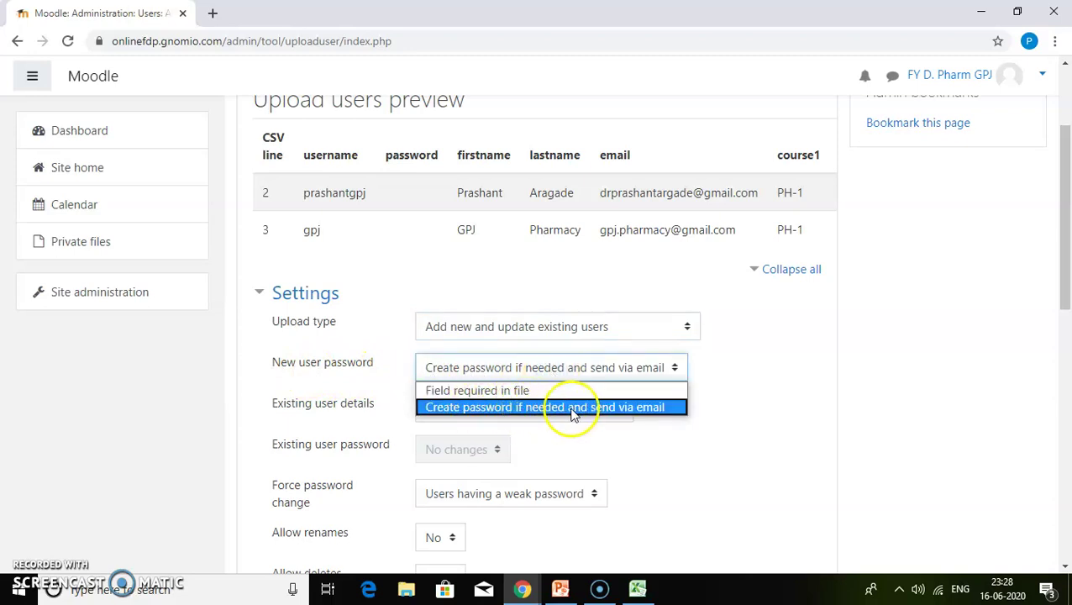
click(610, 411)
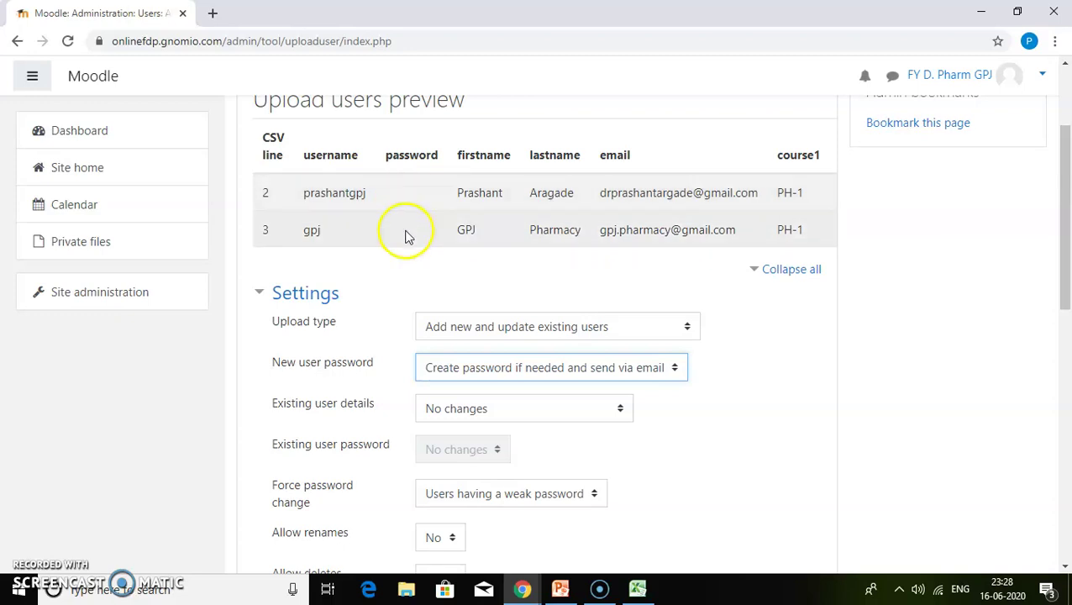
Set Force password change to All, select all users for bulk actions, and run the upload
scroll(406, 277, down, 2)
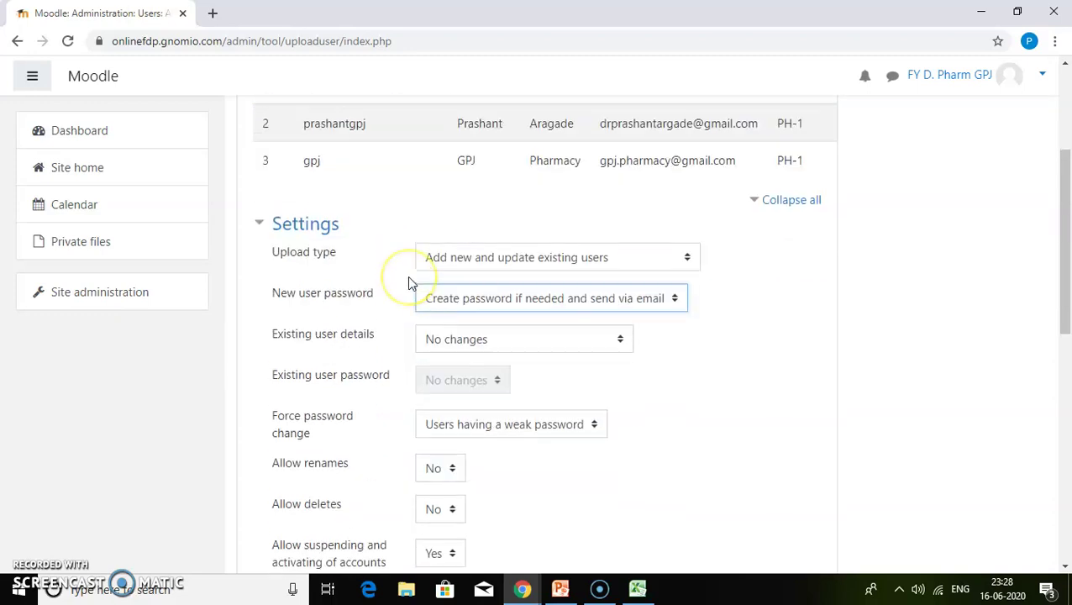
scroll(406, 284, down, 1)
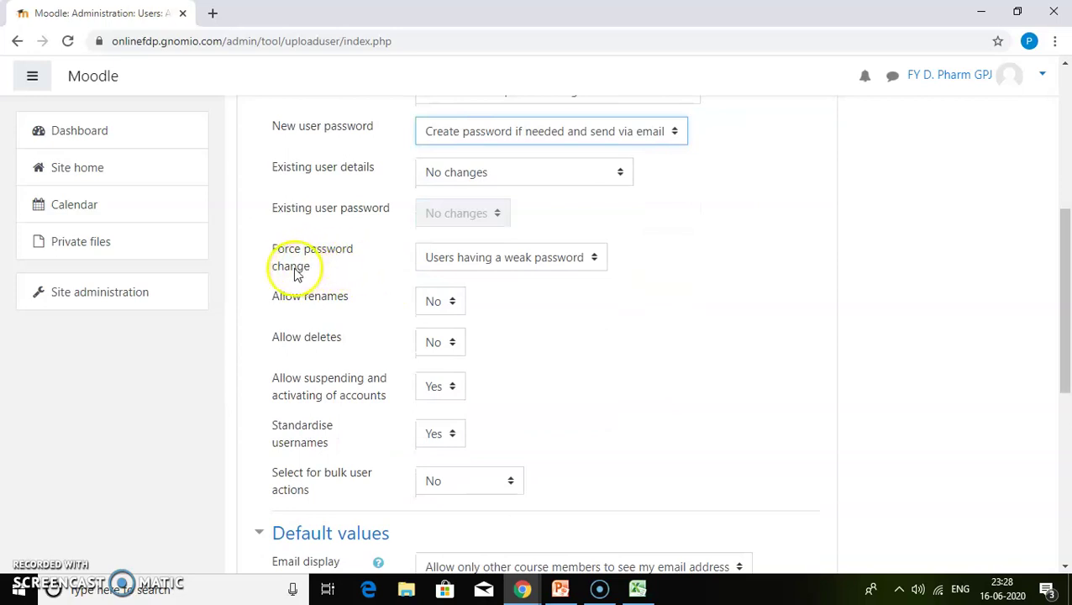
click(498, 263)
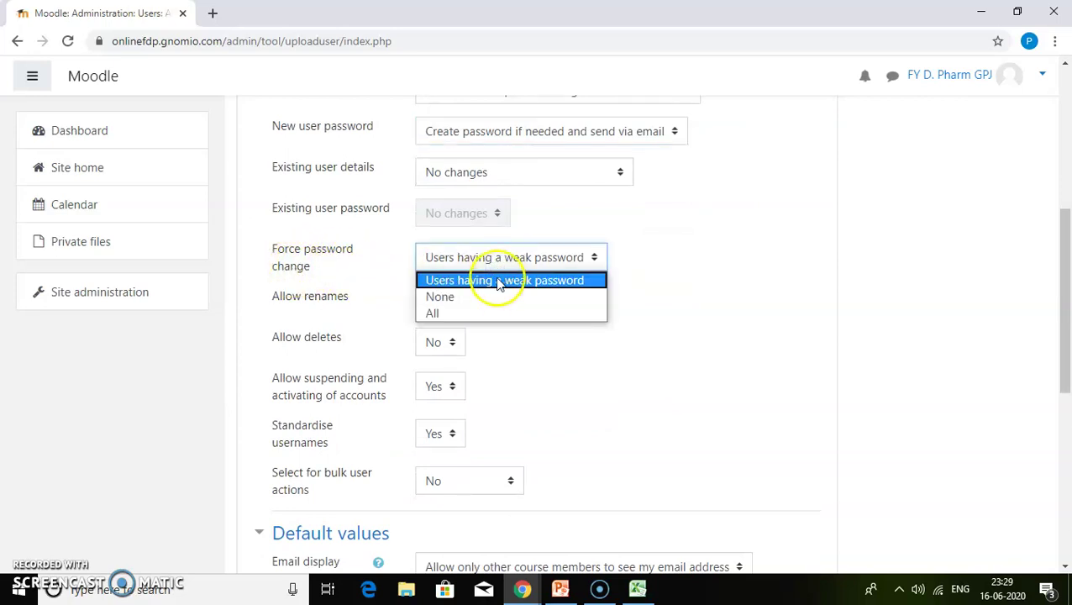
click(491, 313)
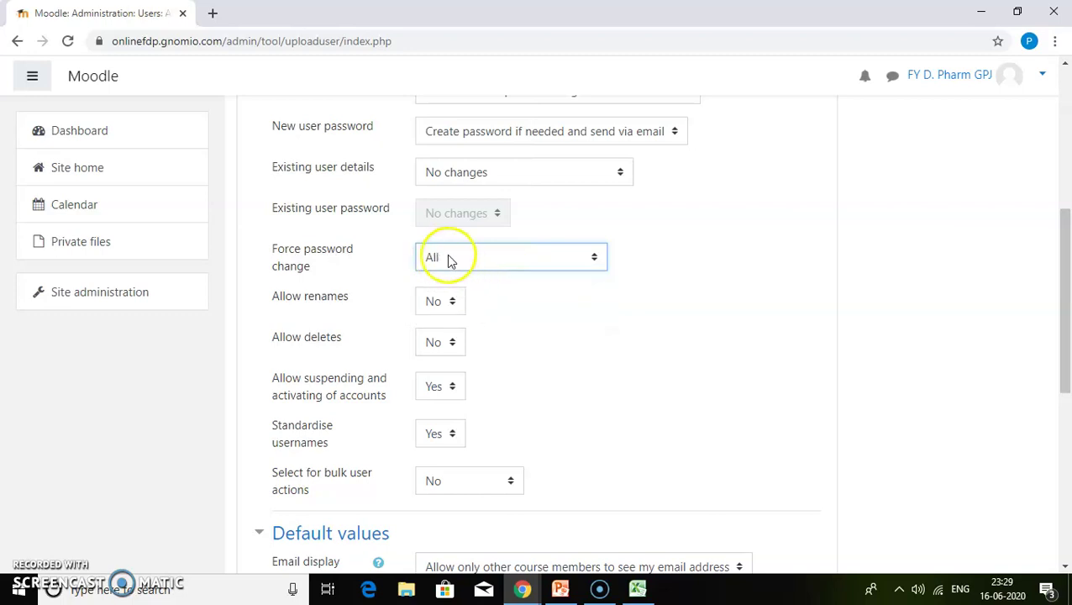
click(448, 259)
click(462, 312)
scroll(510, 323, down, 1)
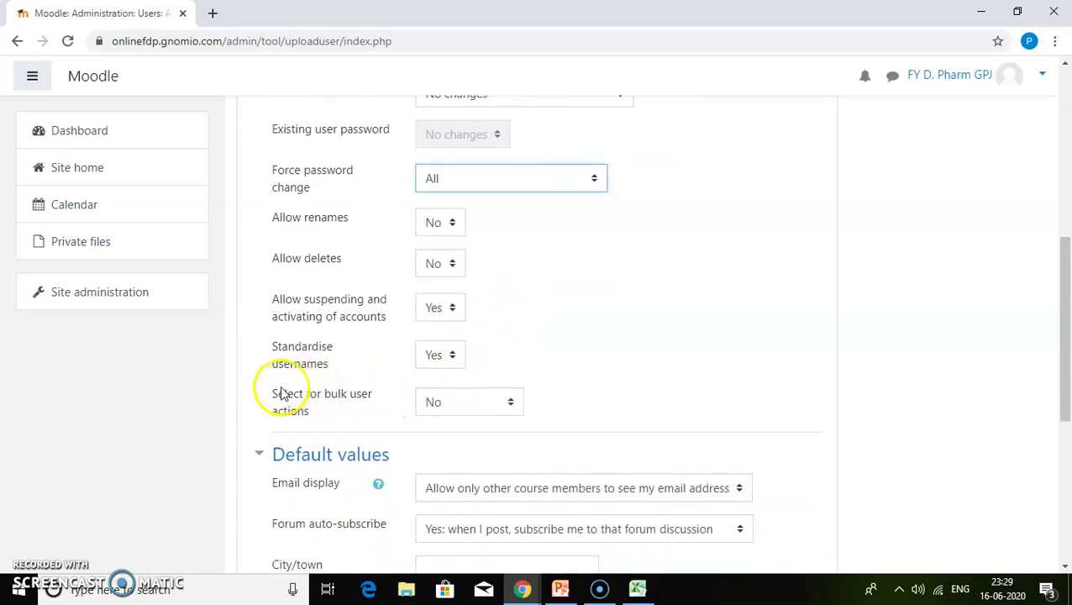
click(483, 405)
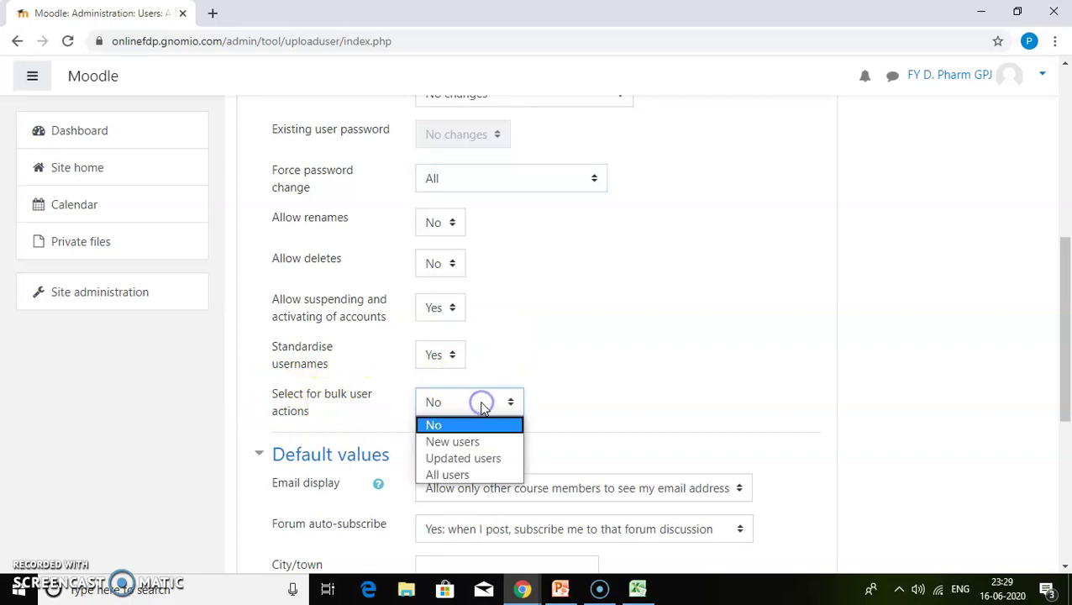
click(472, 474)
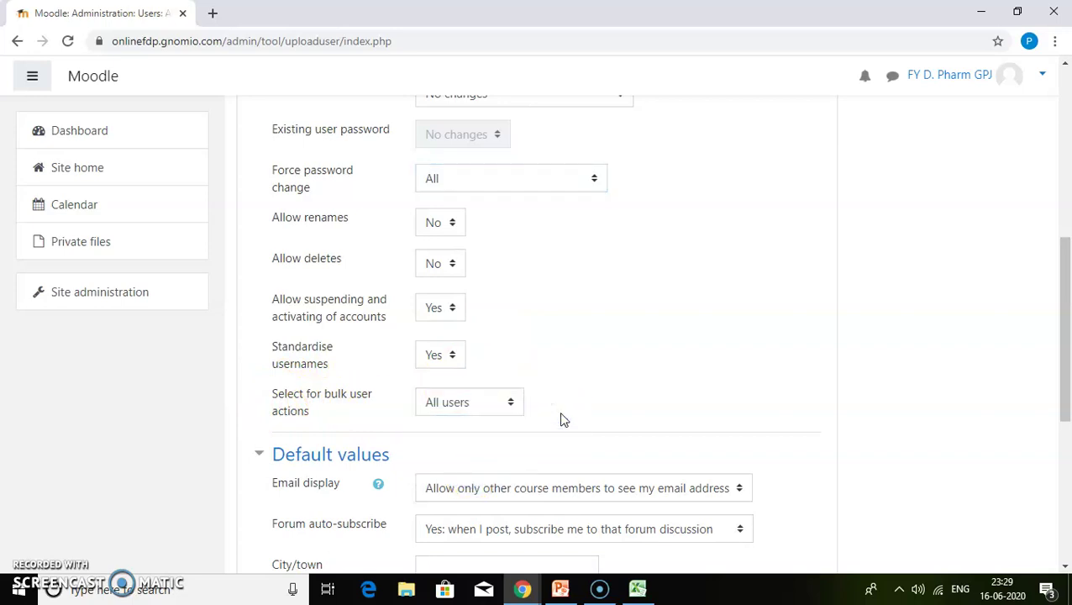
scroll(563, 420, down, 2)
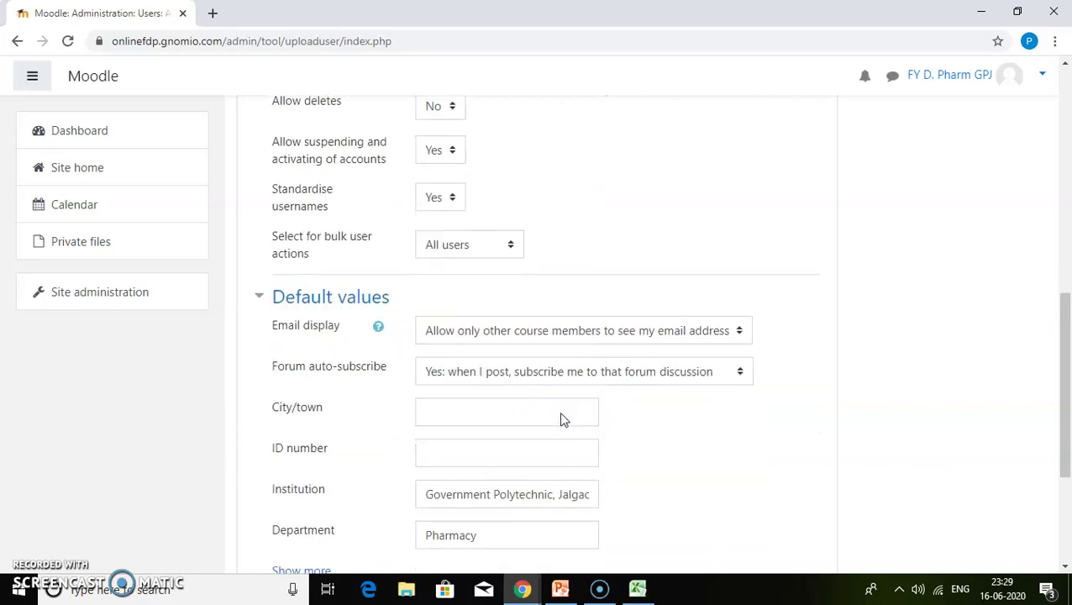
scroll(562, 413, down, 2)
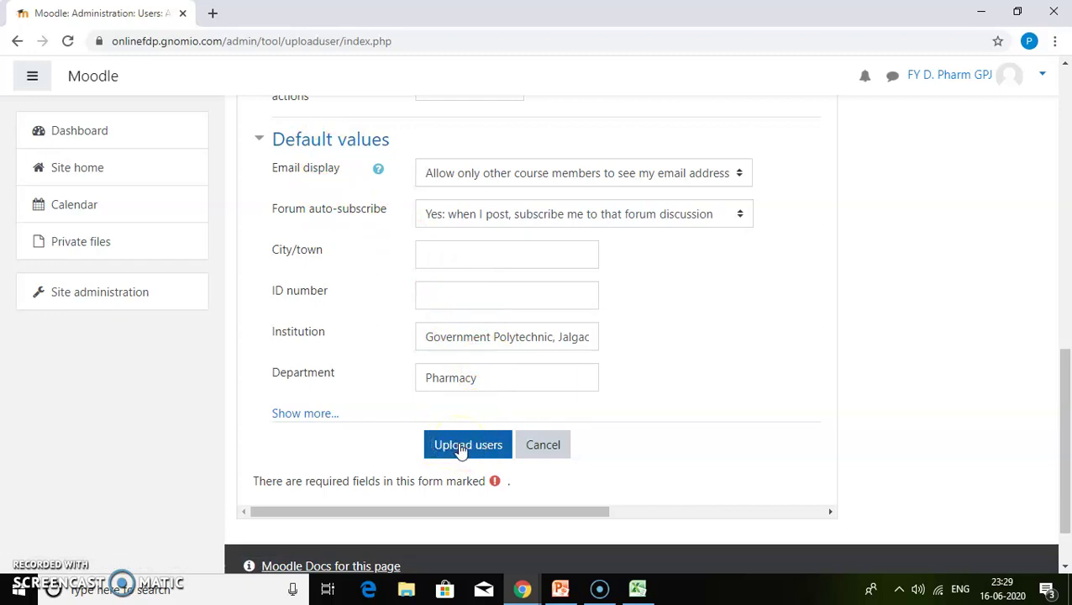
click(460, 446)
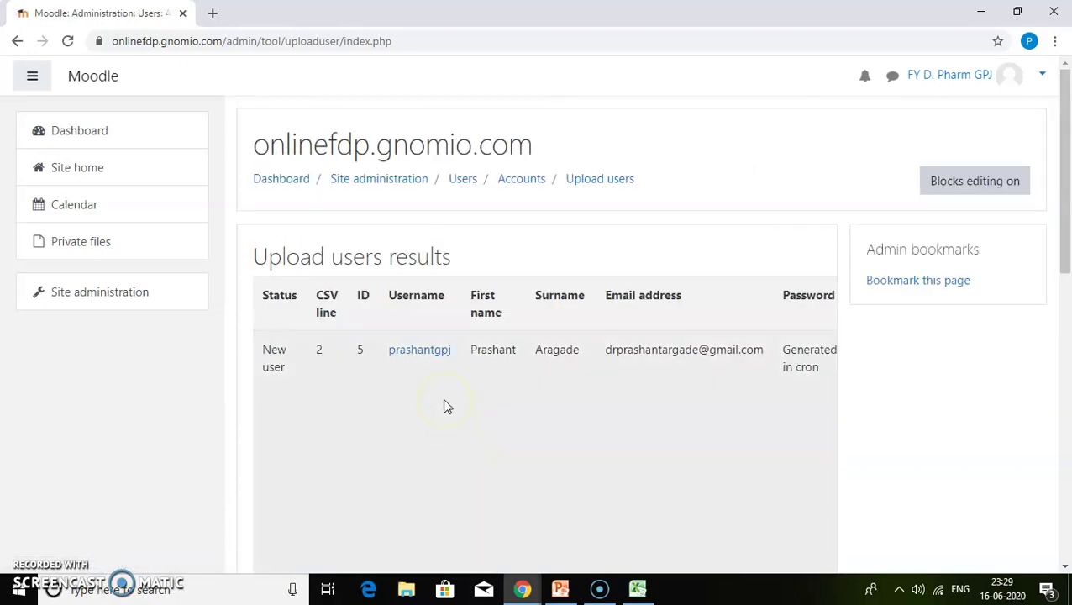
Check the summary shows 2 users created with 0 errors, then continue to Bulk user actions
scroll(447, 407, down, 5)
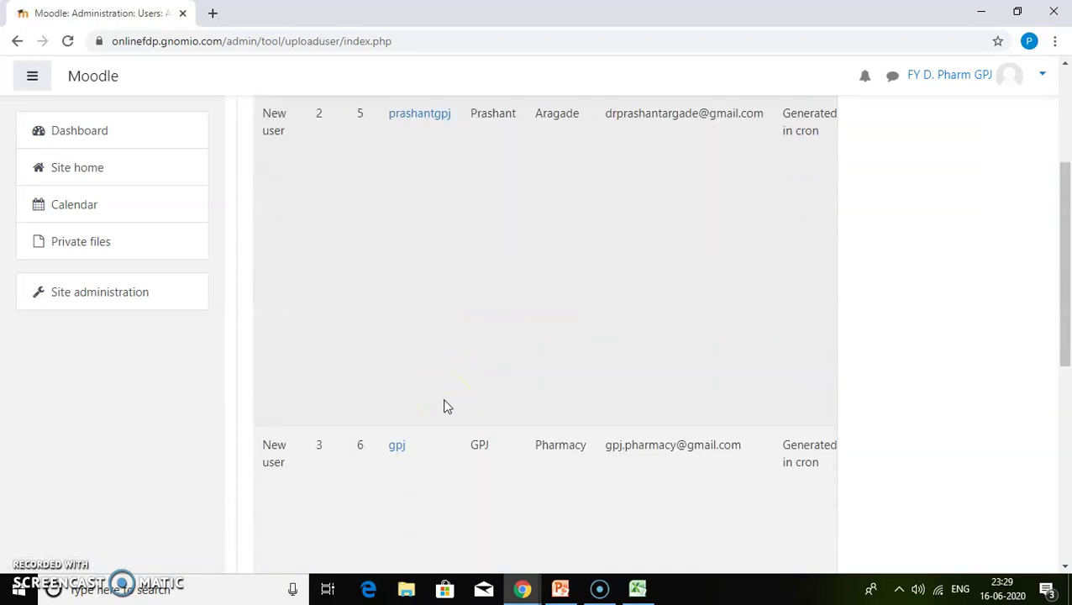
scroll(445, 407, down, 5)
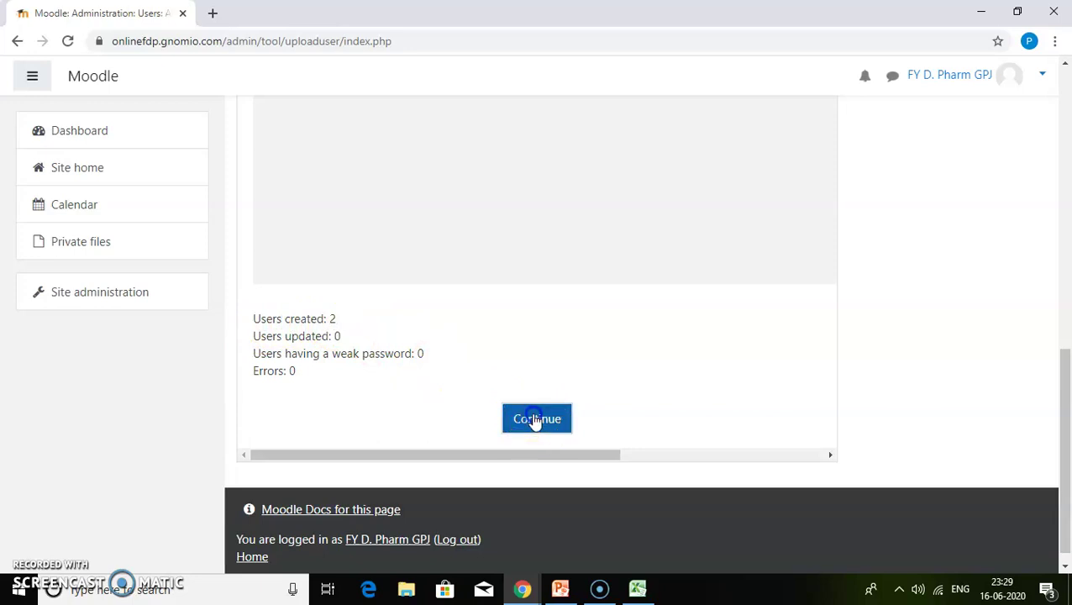
click(534, 419)
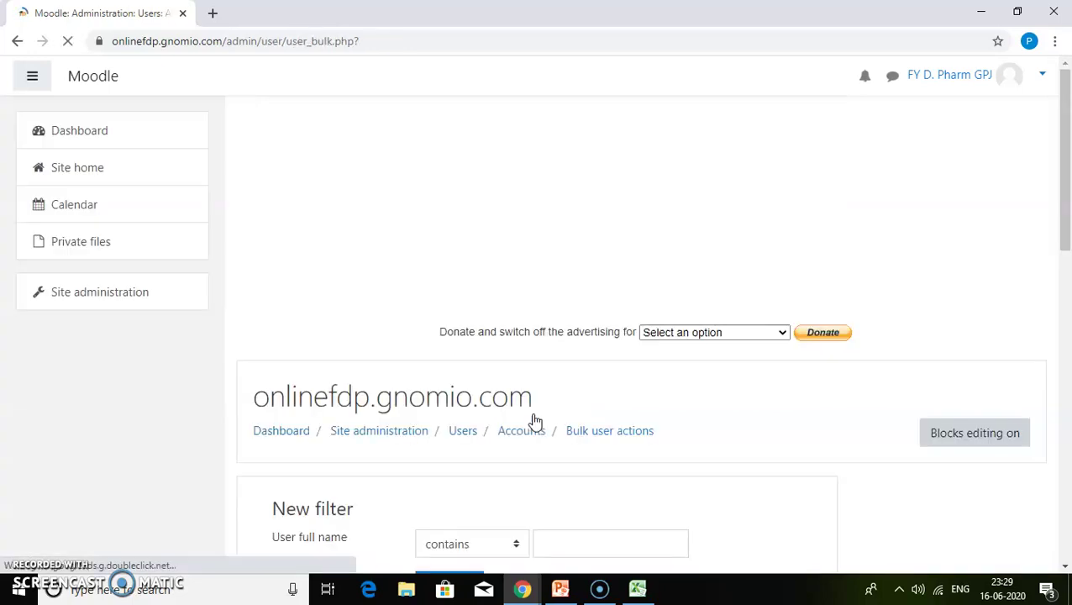
scroll(534, 420, down, 3)
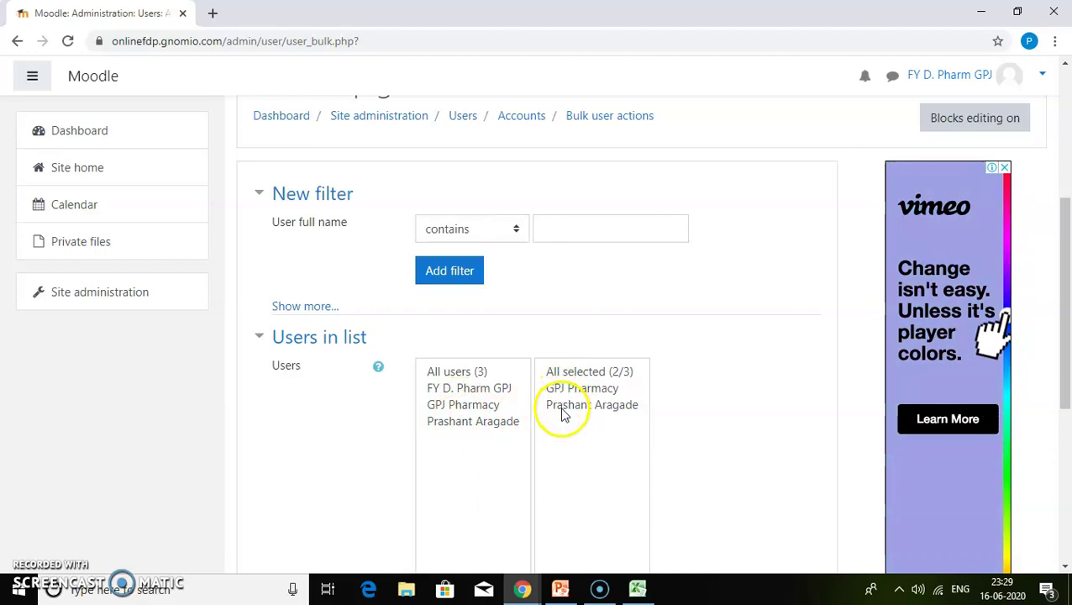
From Site home, open Health Education and Community Pharmacy's Participants list to see its 2 enrolled students
click(90, 171)
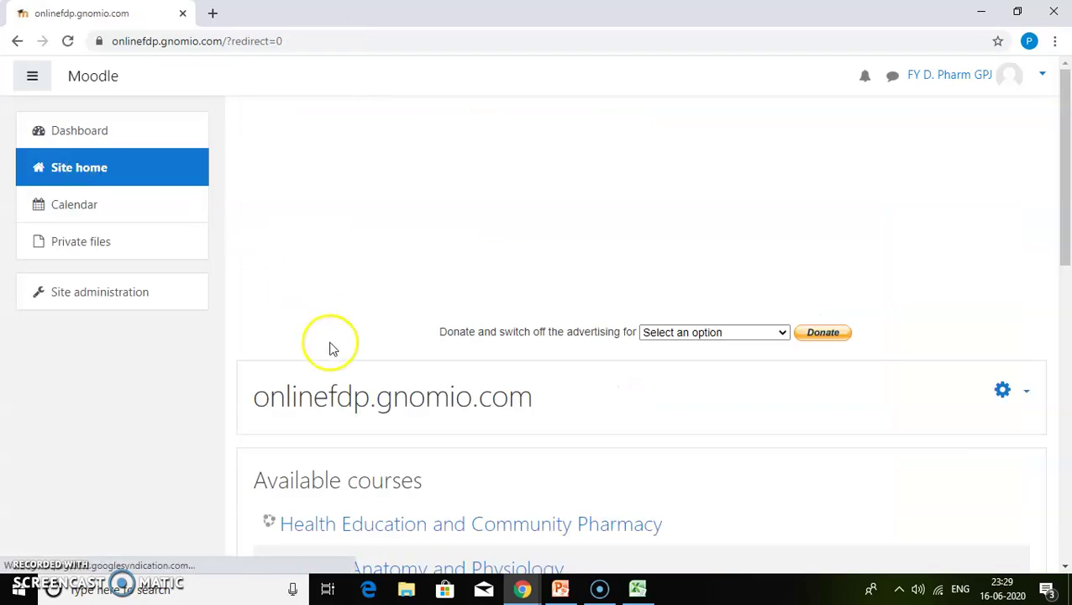
scroll(364, 472, down, 2)
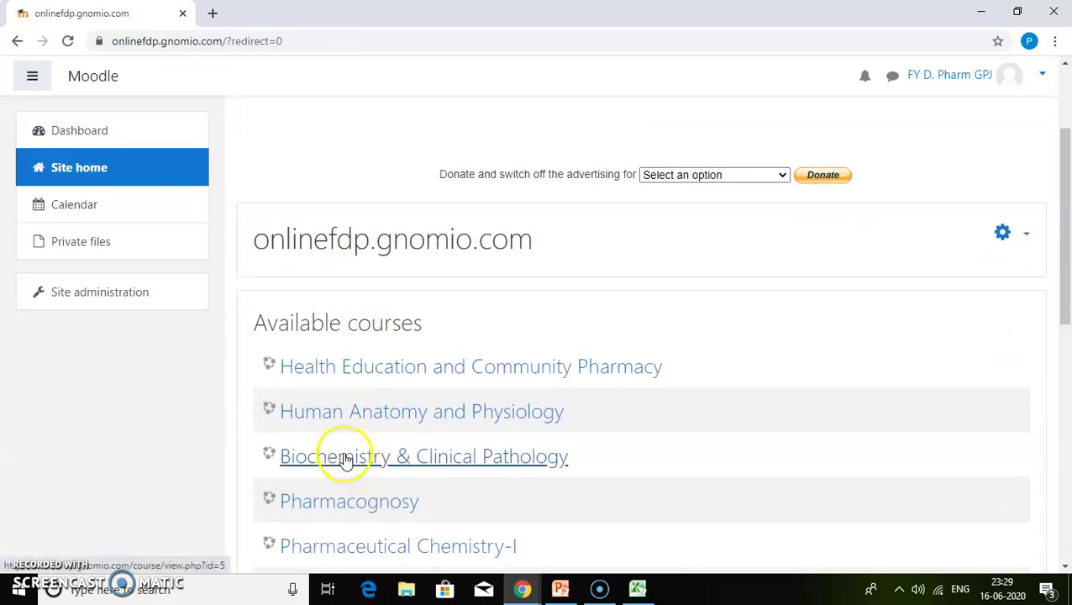
click(337, 370)
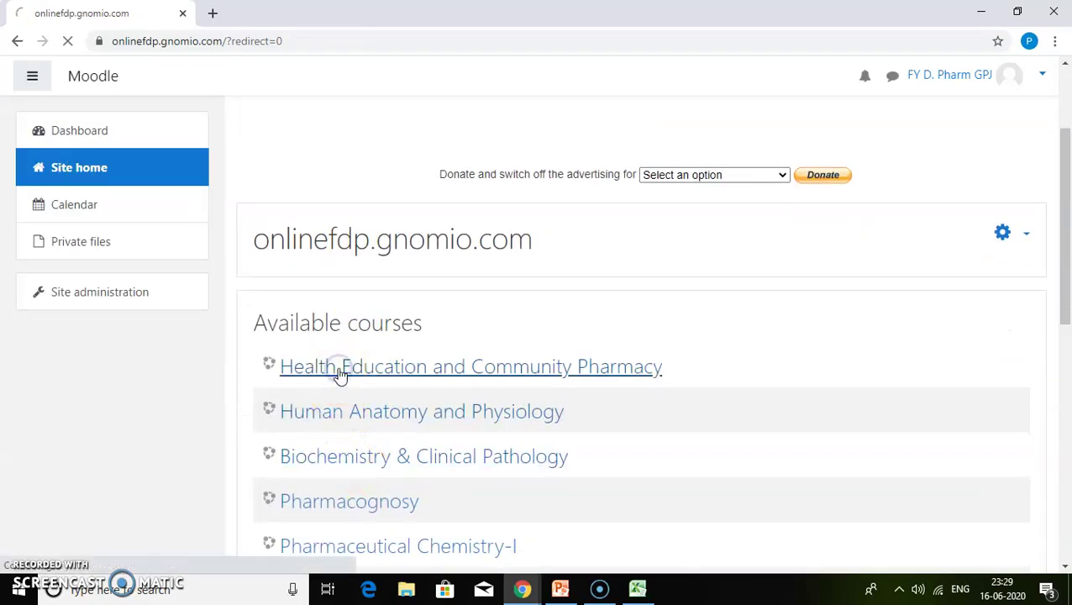
scroll(338, 376, down, 3)
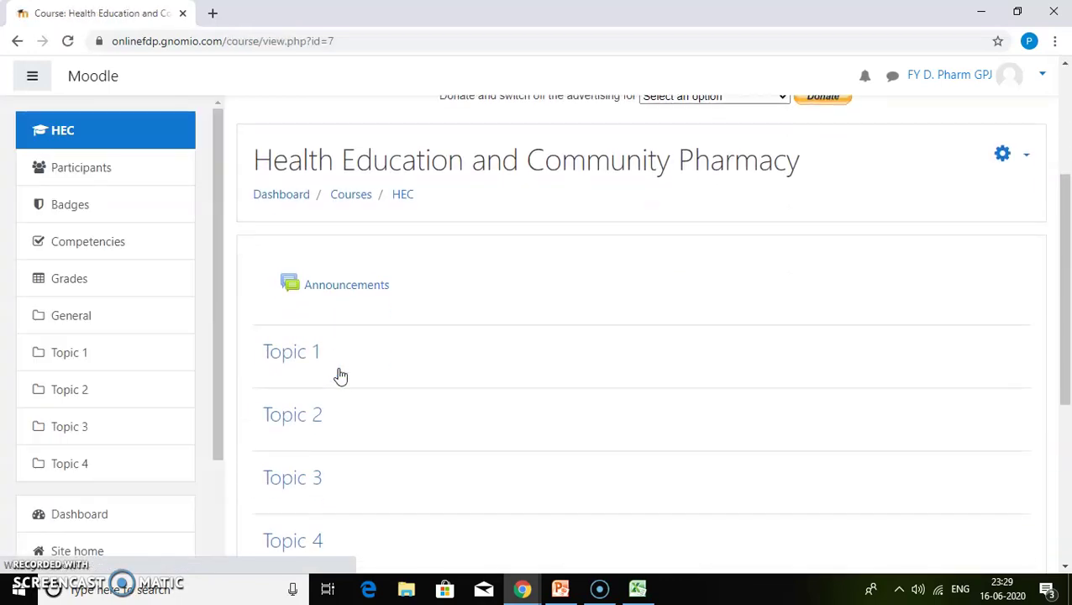
click(376, 242)
click(81, 167)
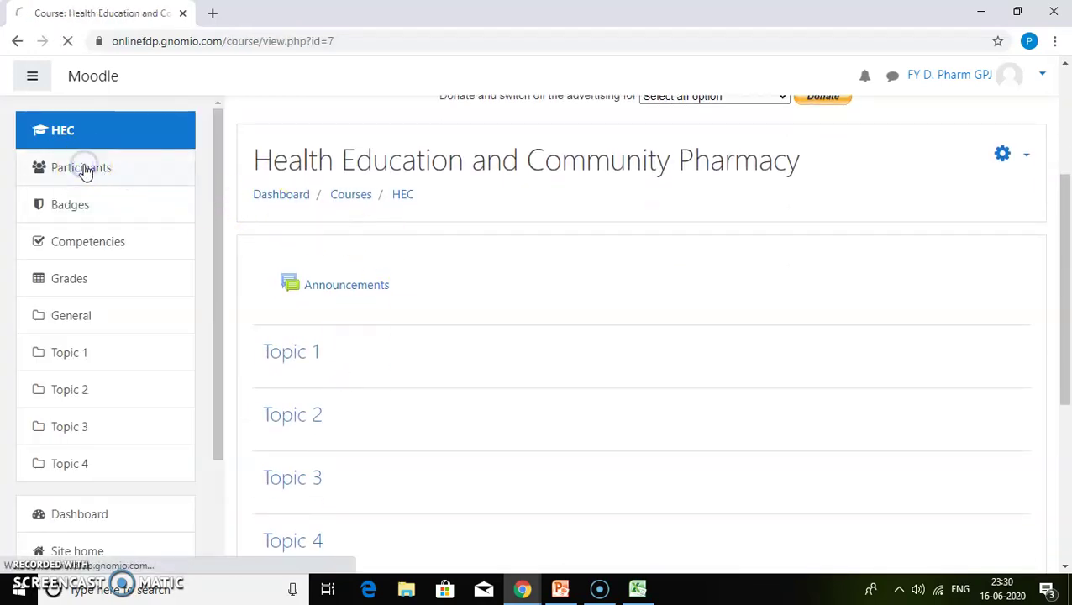
scroll(294, 270, down, 5)
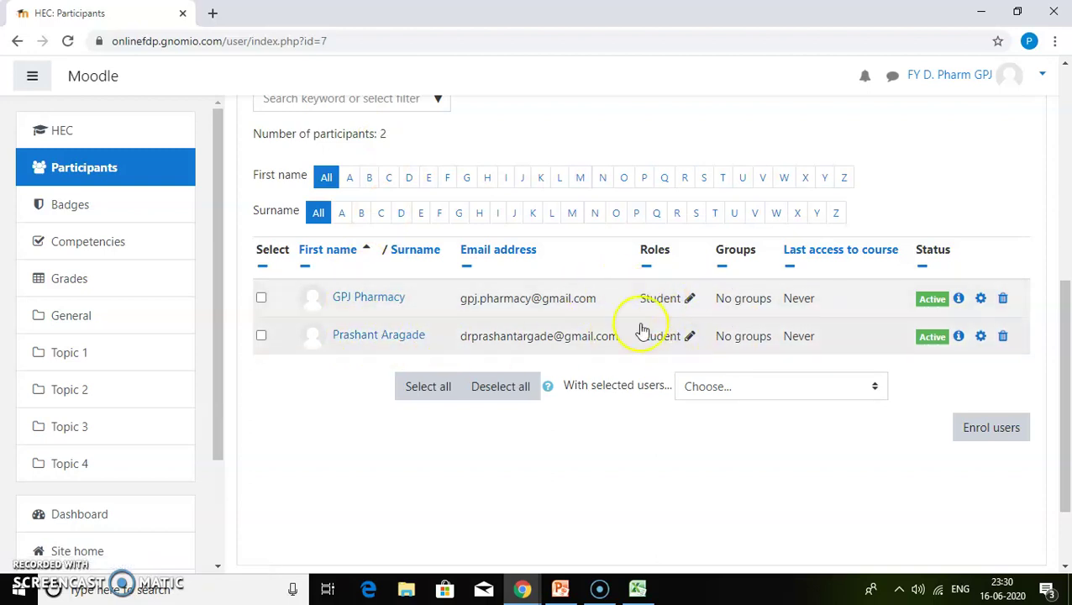
click(637, 589)
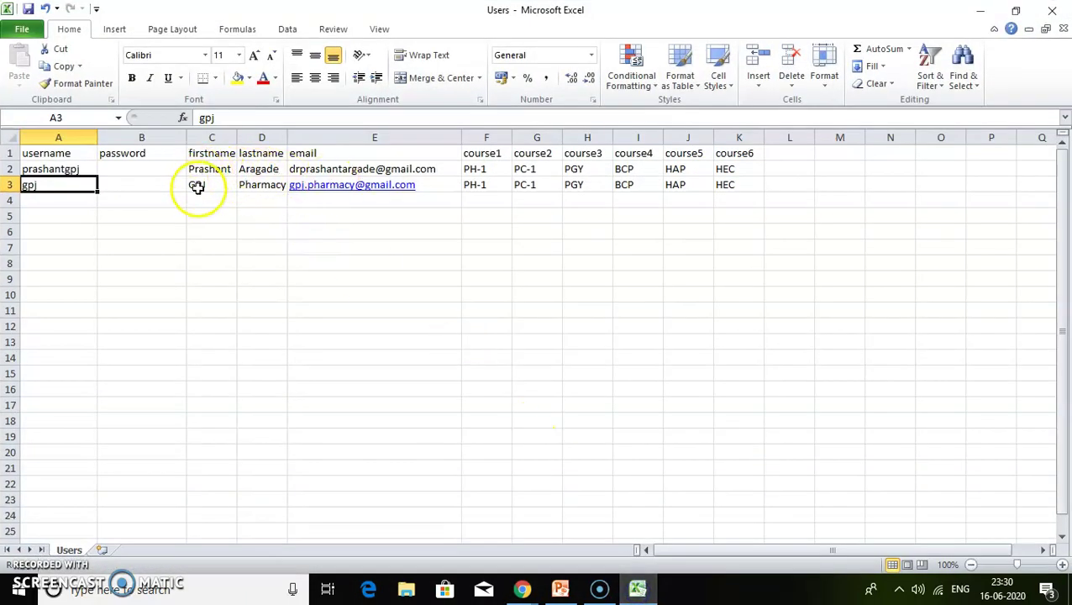
mouse_move(527, 593)
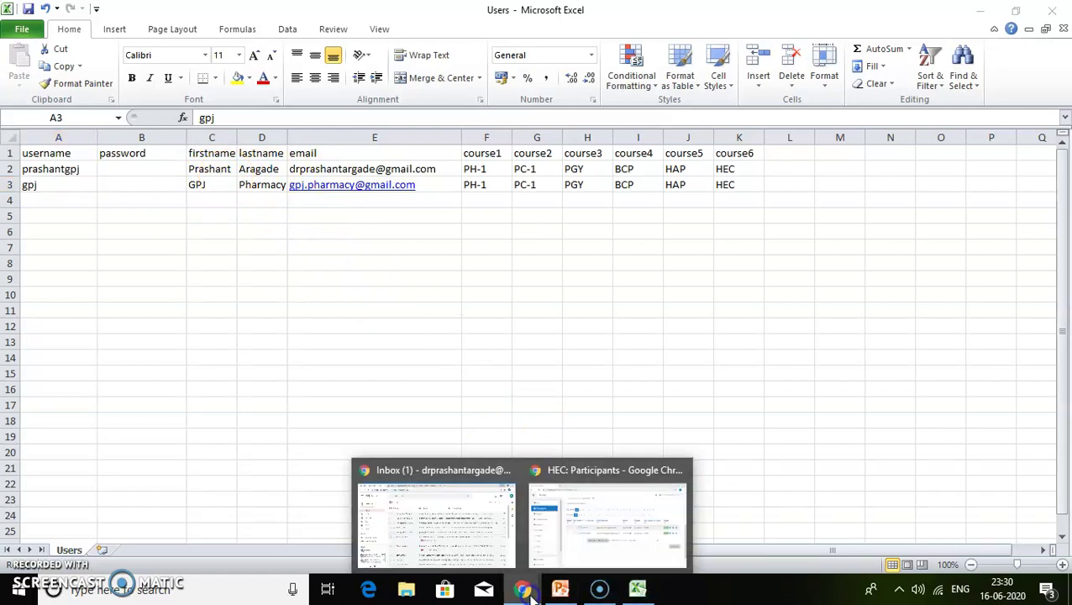
click(593, 524)
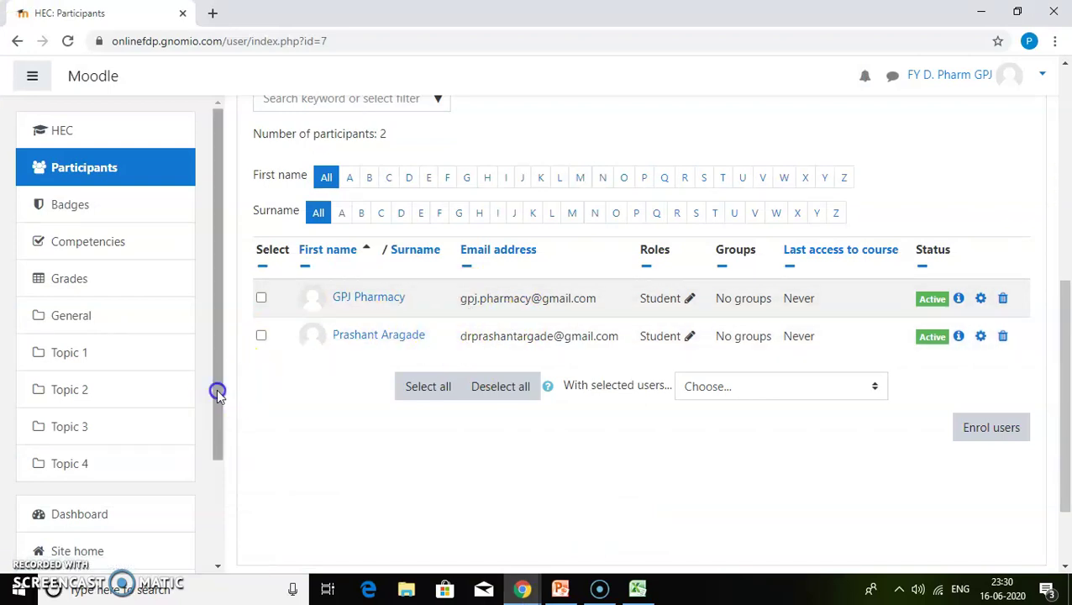
Return to Site home and review the Human Anatomy and Physiology participant list
drag(215, 395, 210, 472)
click(82, 443)
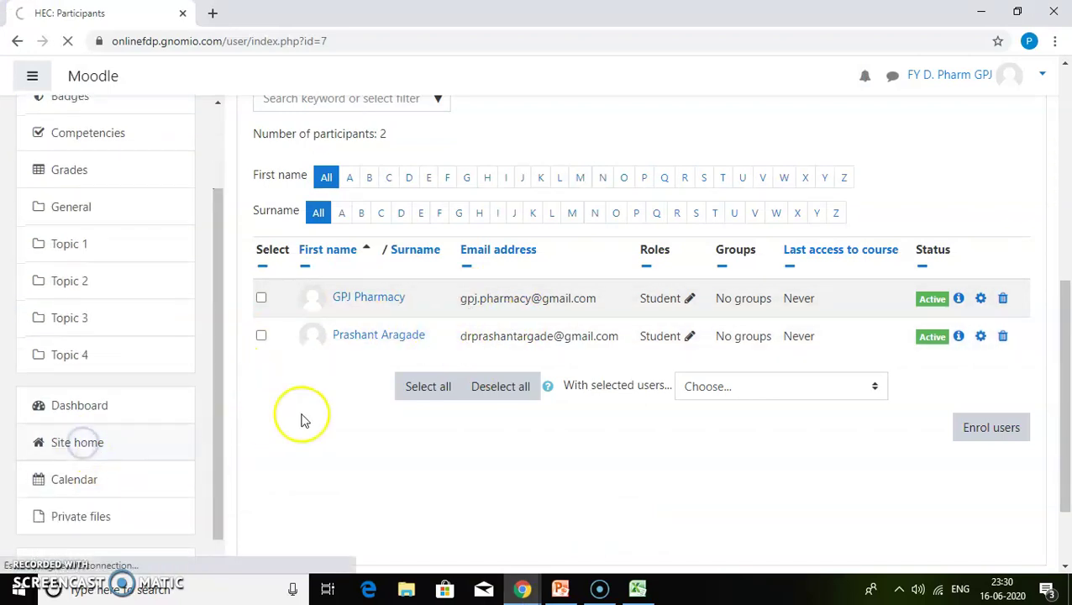
scroll(319, 420, down, 2)
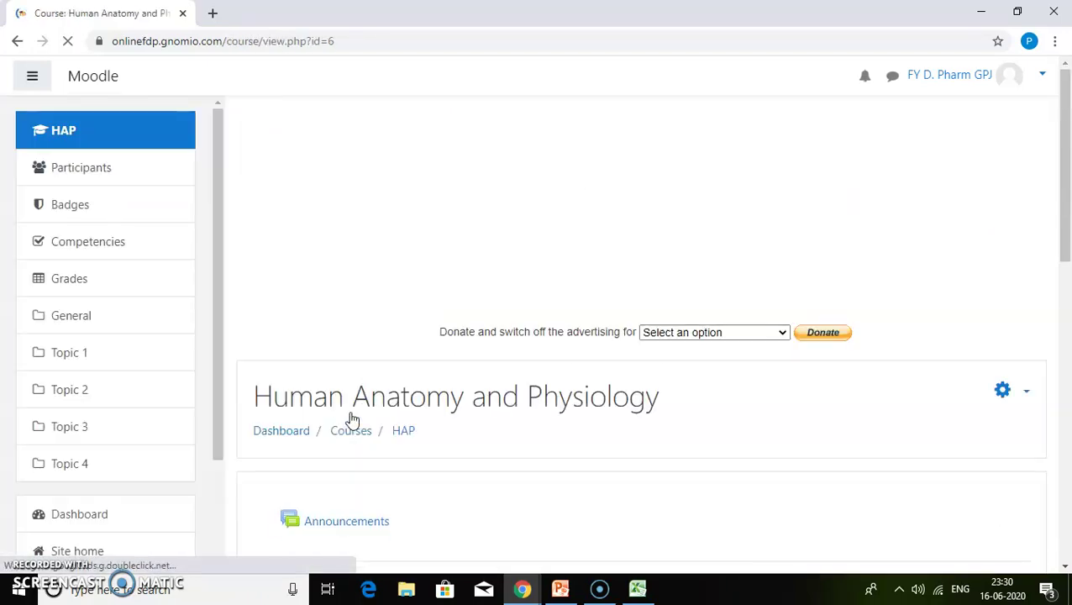
scroll(353, 420, down, 3)
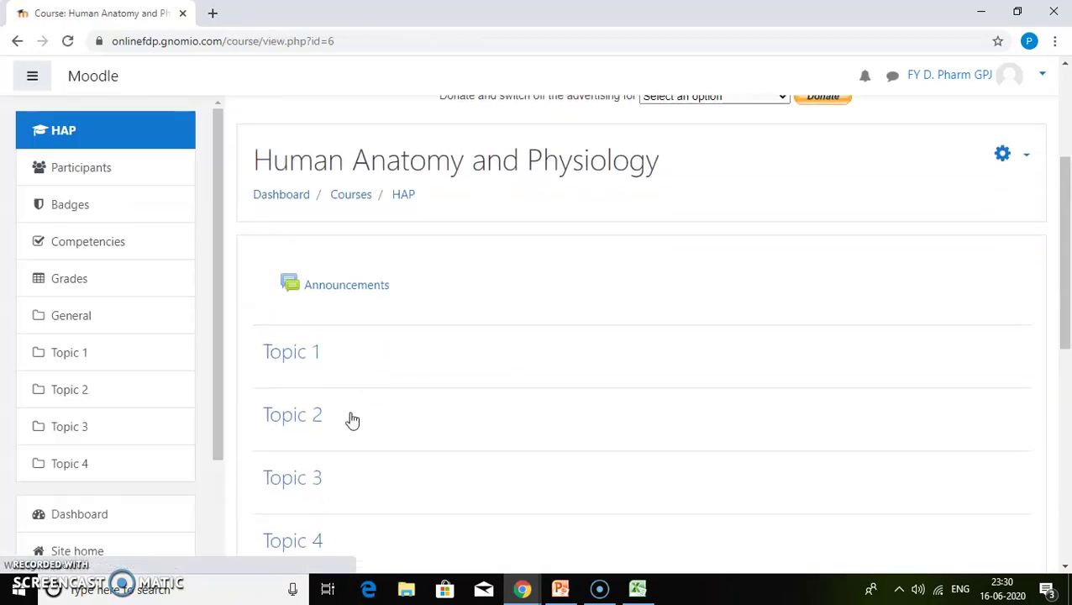
click(97, 174)
scroll(412, 359, down, 3)
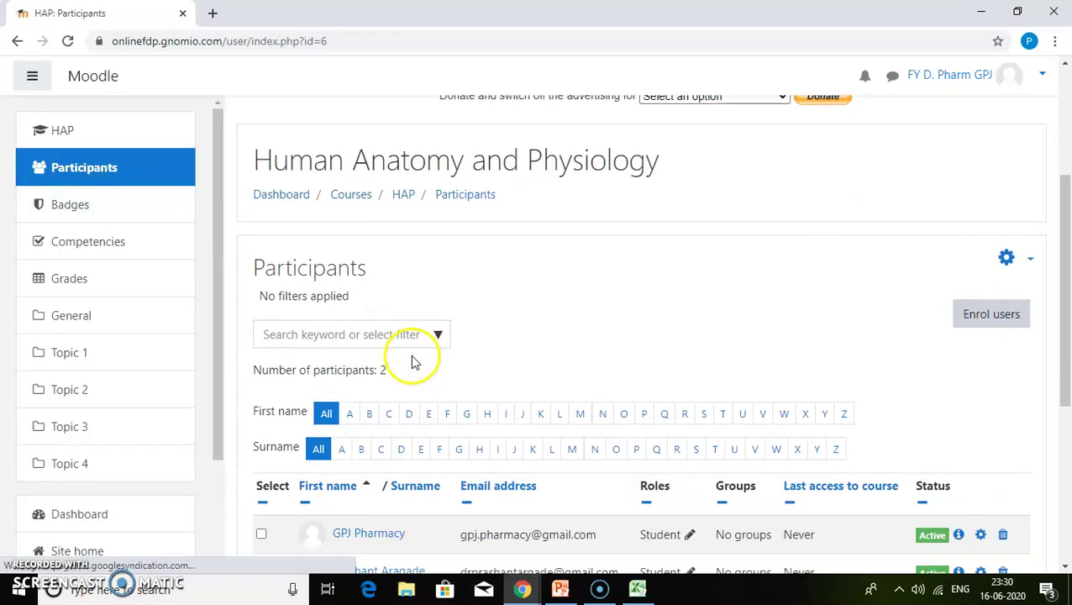
scroll(454, 248, down, 2)
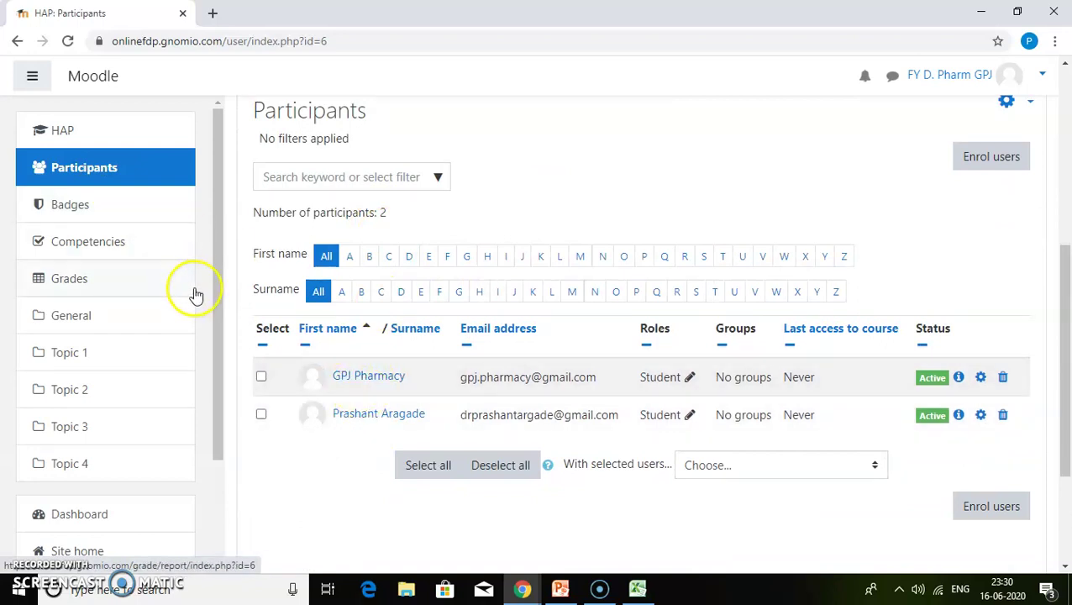
Open the Pharmacognosy course's Participants list showing both uploaded users as Active students
drag(215, 319, 205, 433)
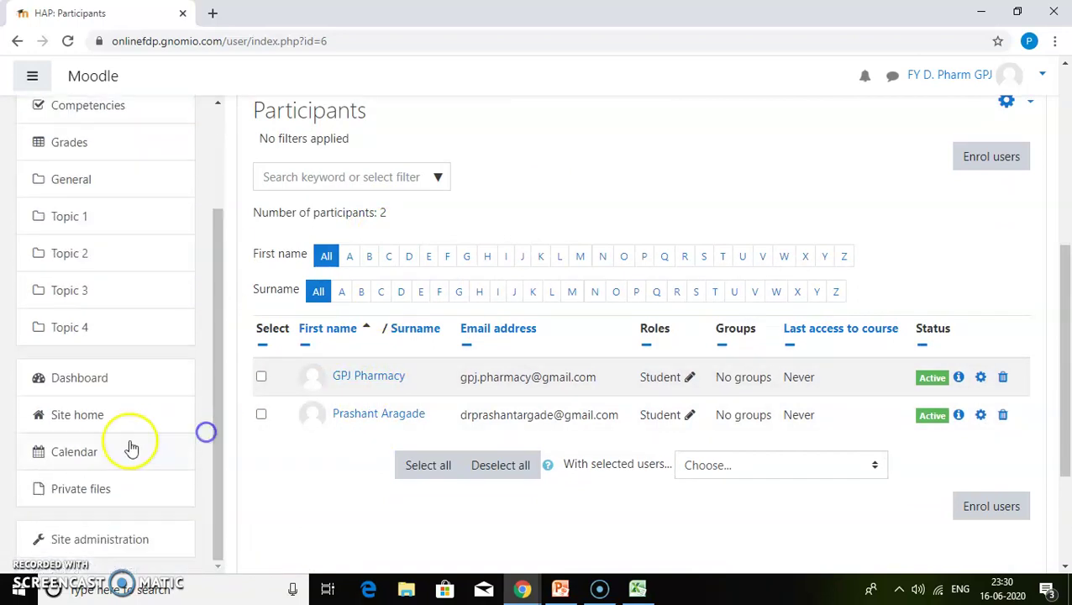
click(80, 417)
scroll(420, 386, down, 3)
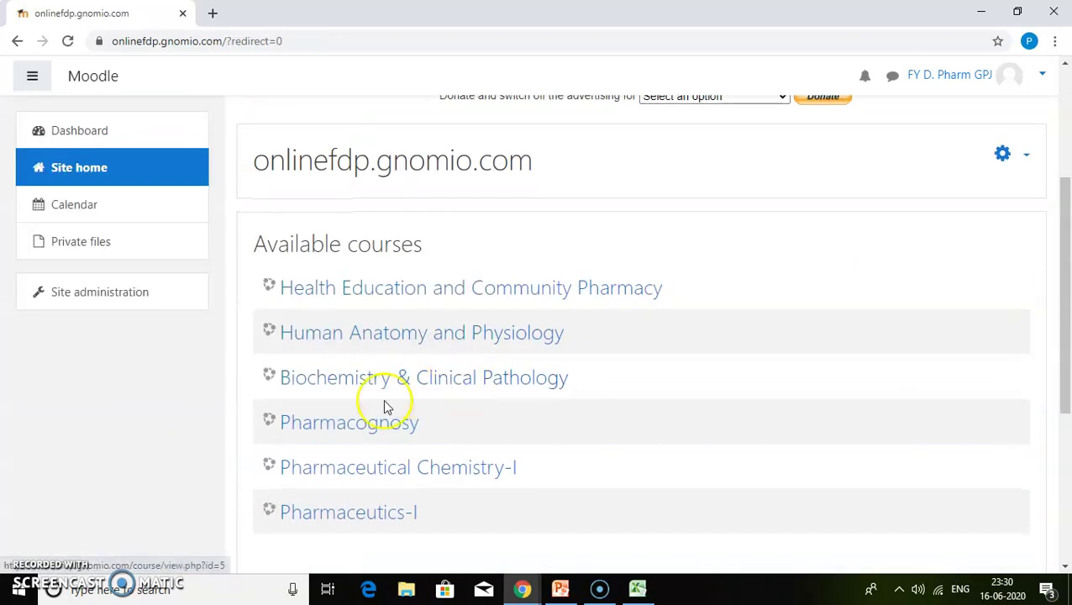
click(351, 430)
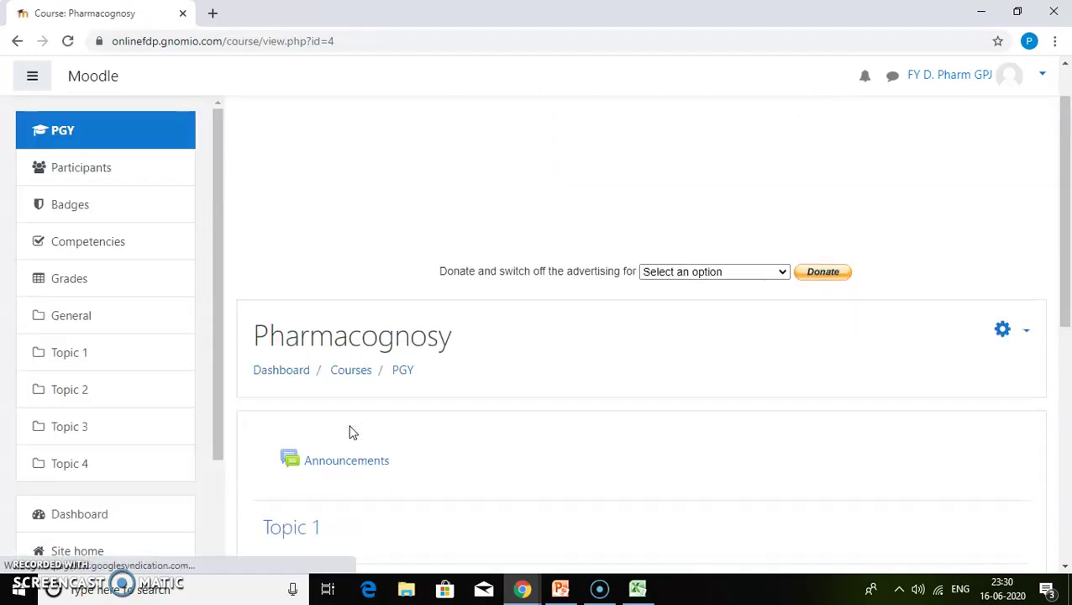
click(93, 174)
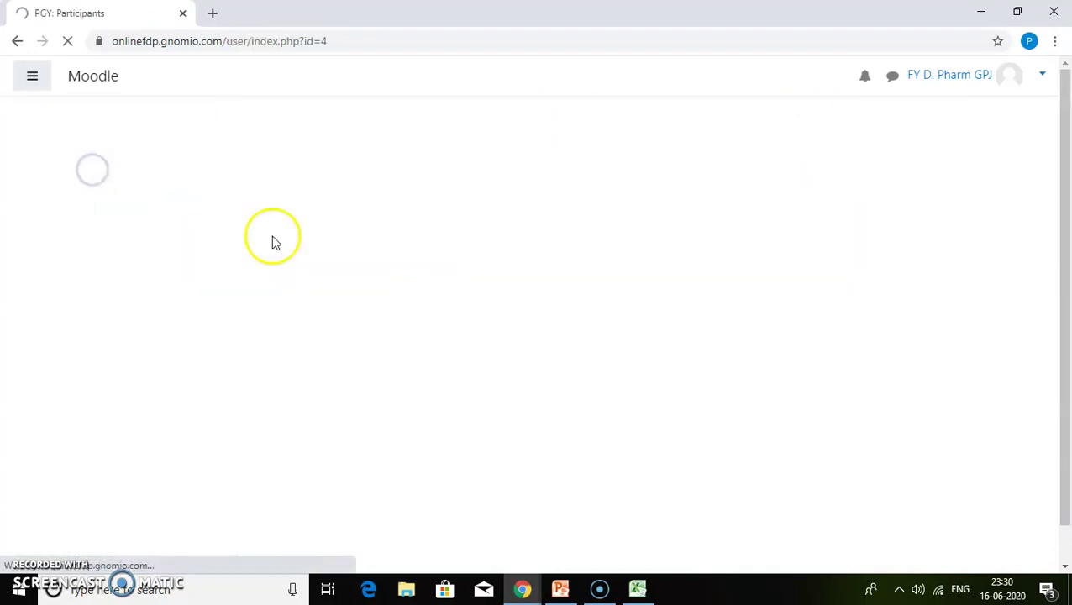
scroll(547, 319, down, 3)
scroll(546, 319, down, 2)
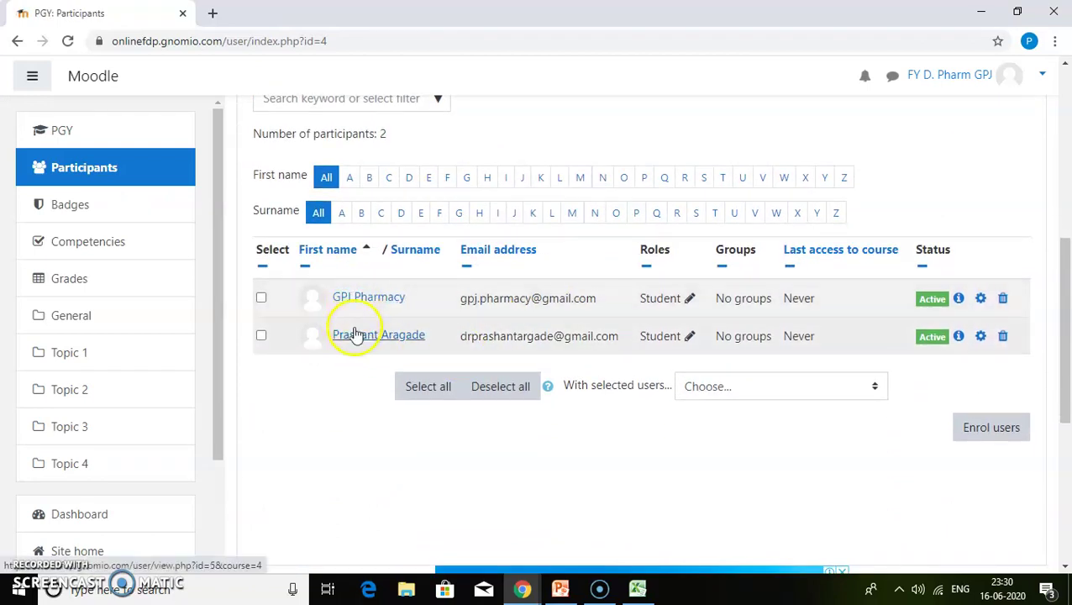
In the first user's Gmail inbox, read the New user account email's temporary password note
mouse_move(522, 588)
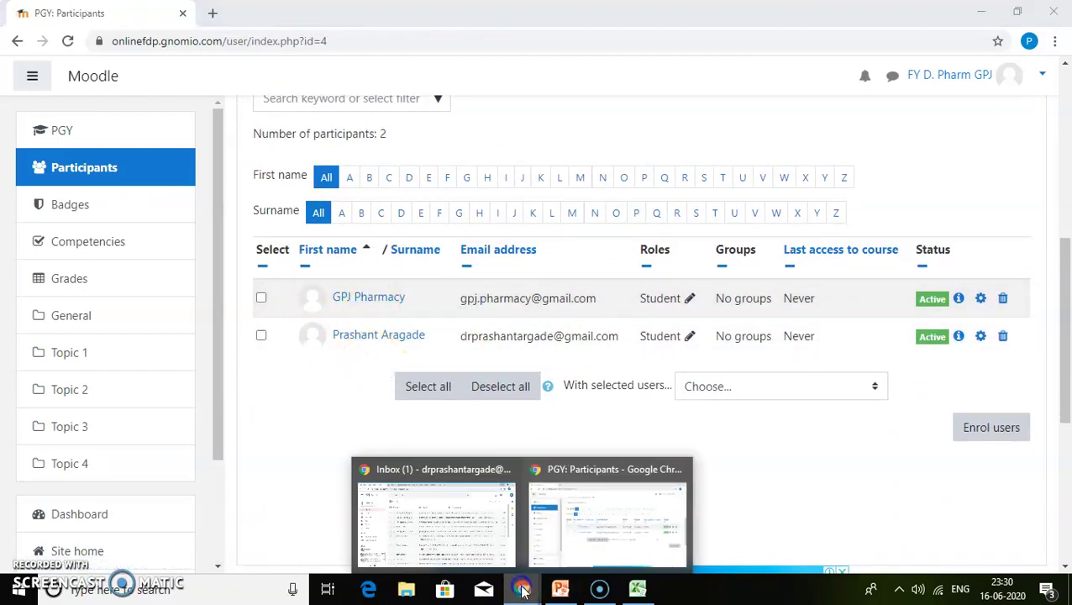
click(430, 515)
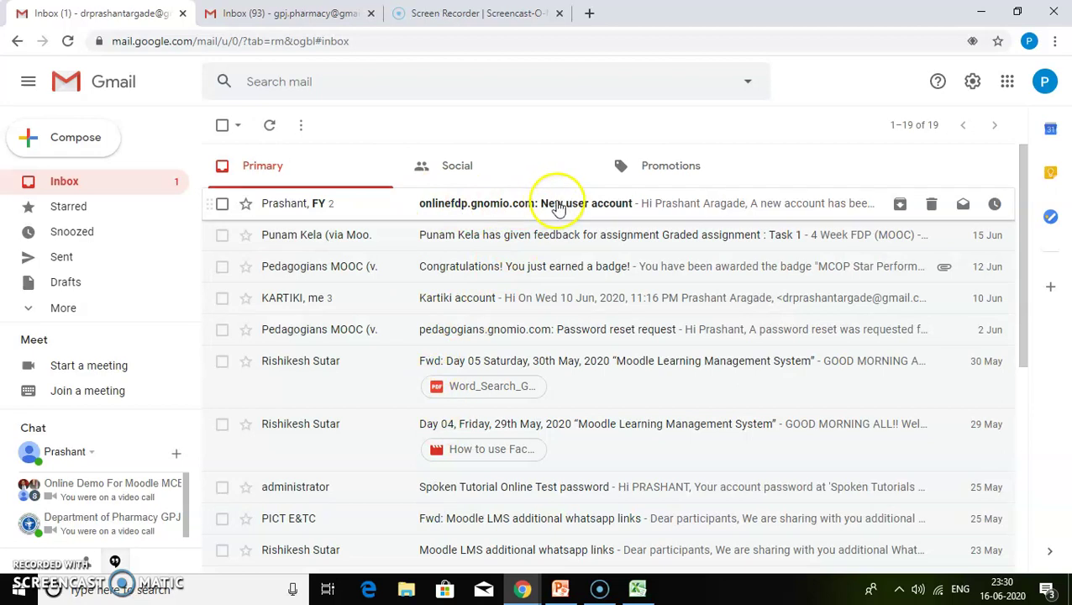
click(484, 207)
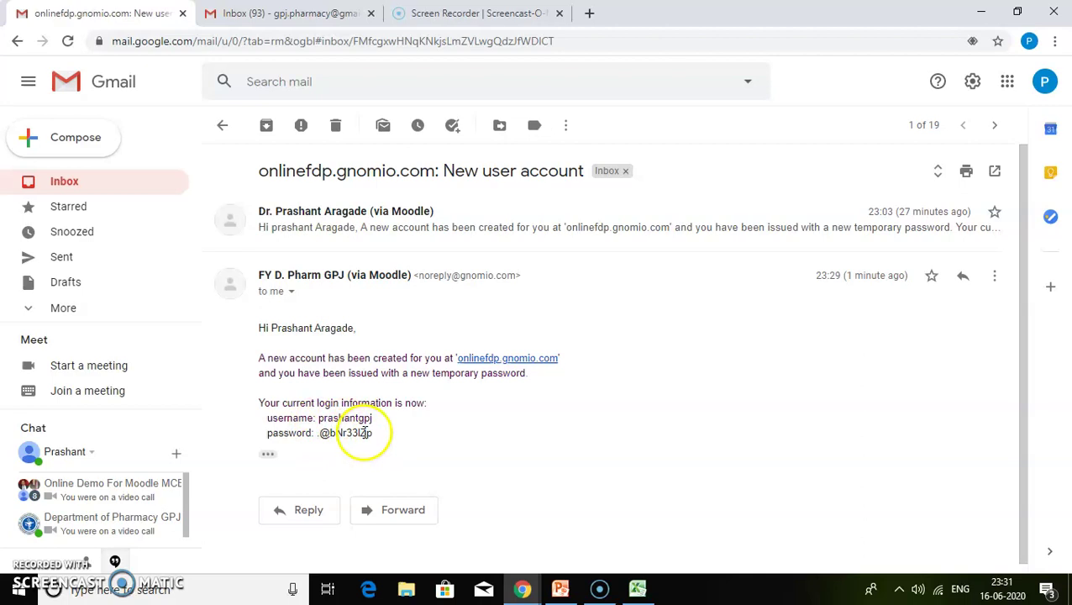
drag(421, 374, 523, 378)
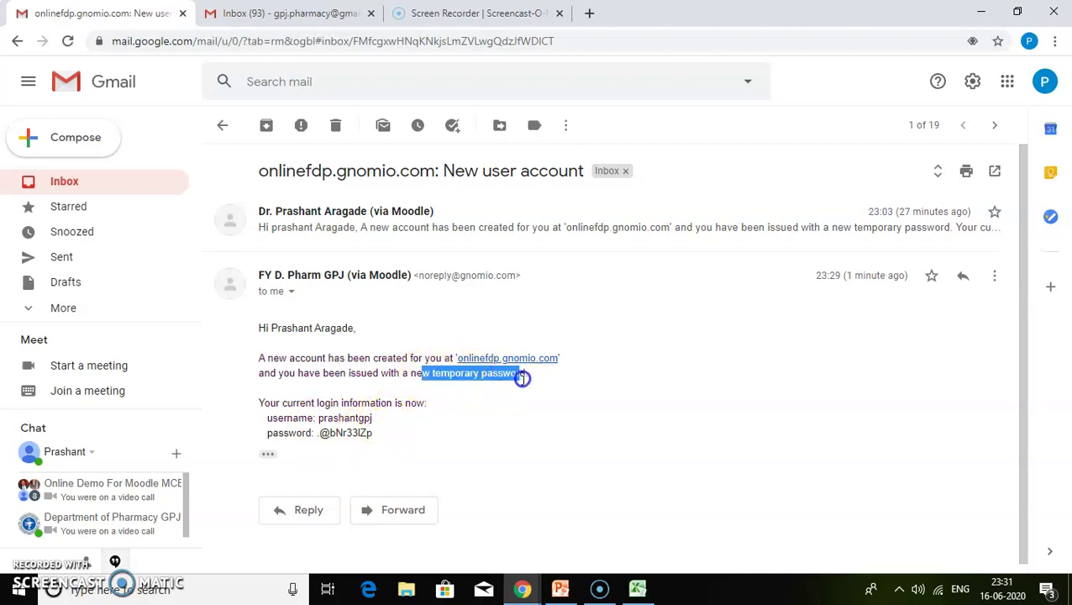
click(536, 383)
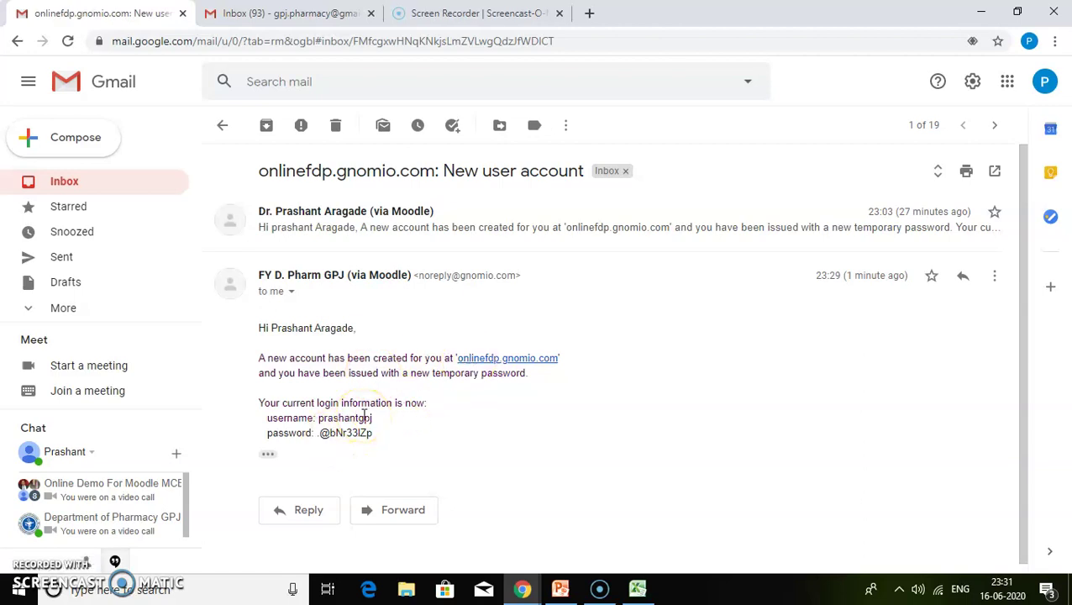
Read the New user account email in the second user's Gmail inbox
click(294, 21)
click(485, 208)
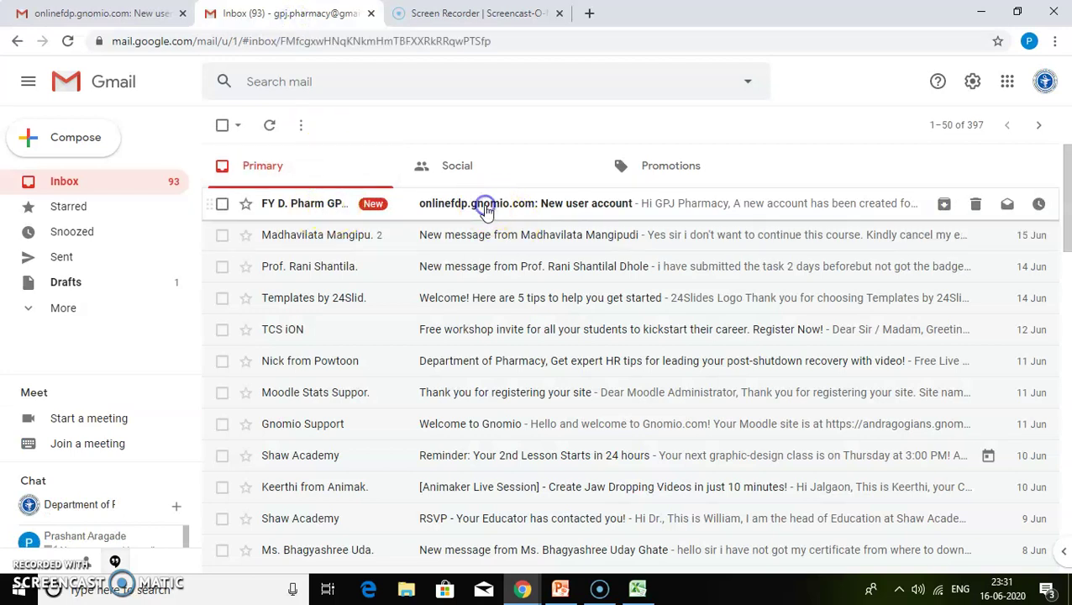
scroll(411, 307, down, 2)
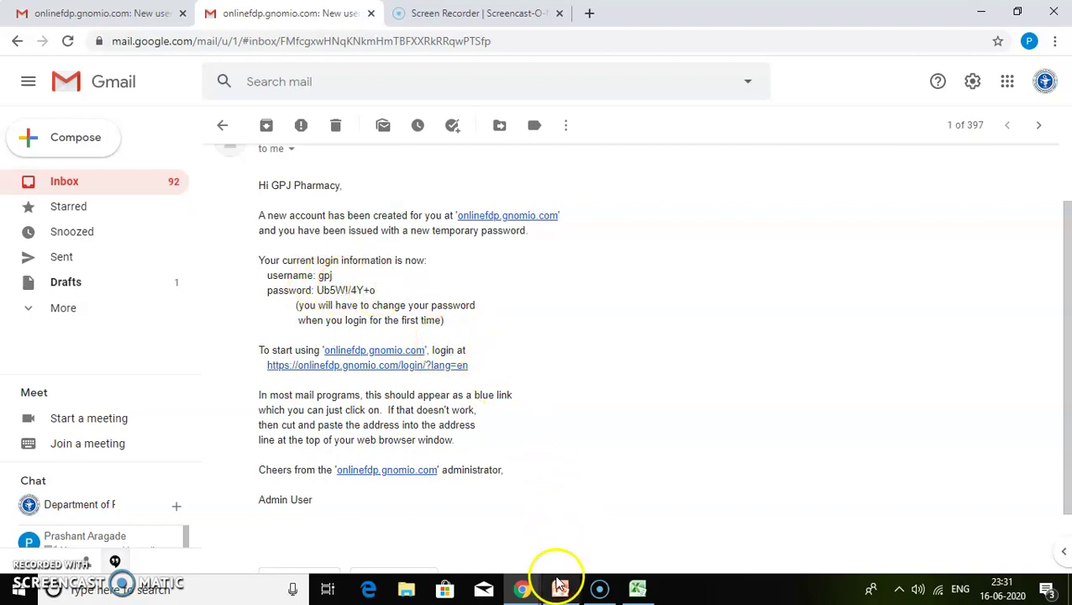
Show PowerPoint slide 3 listing the eight Moodle bulk-upload steps
mouse_move(560, 587)
click(554, 534)
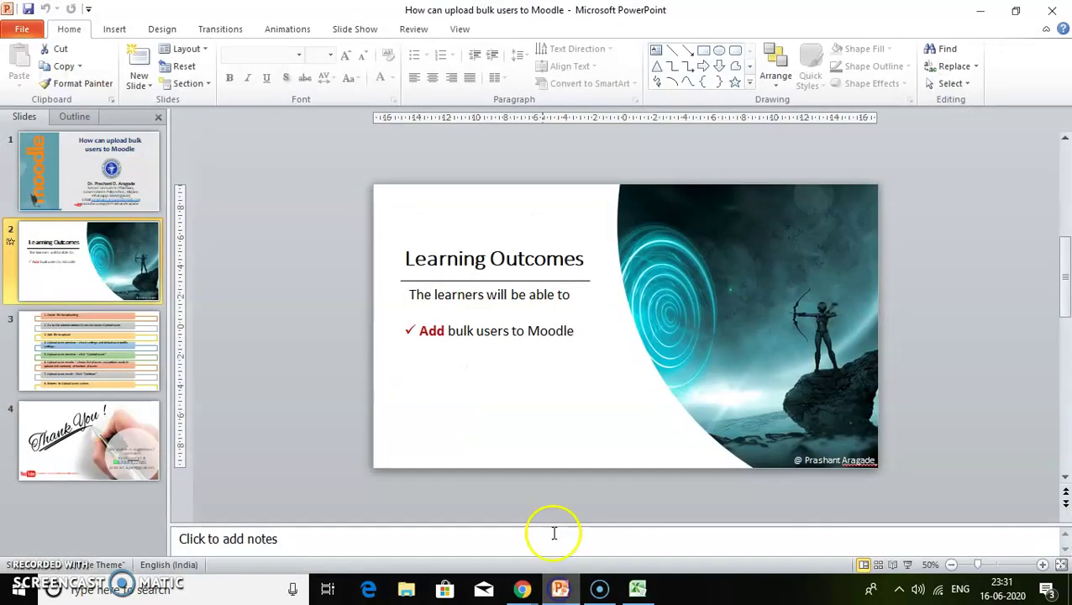
click(115, 351)
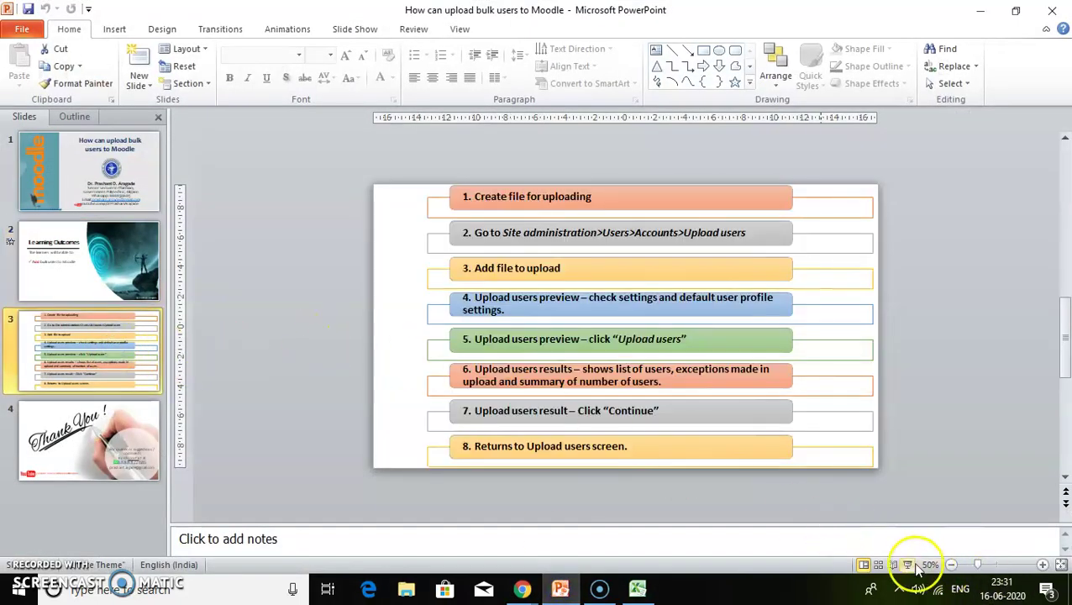